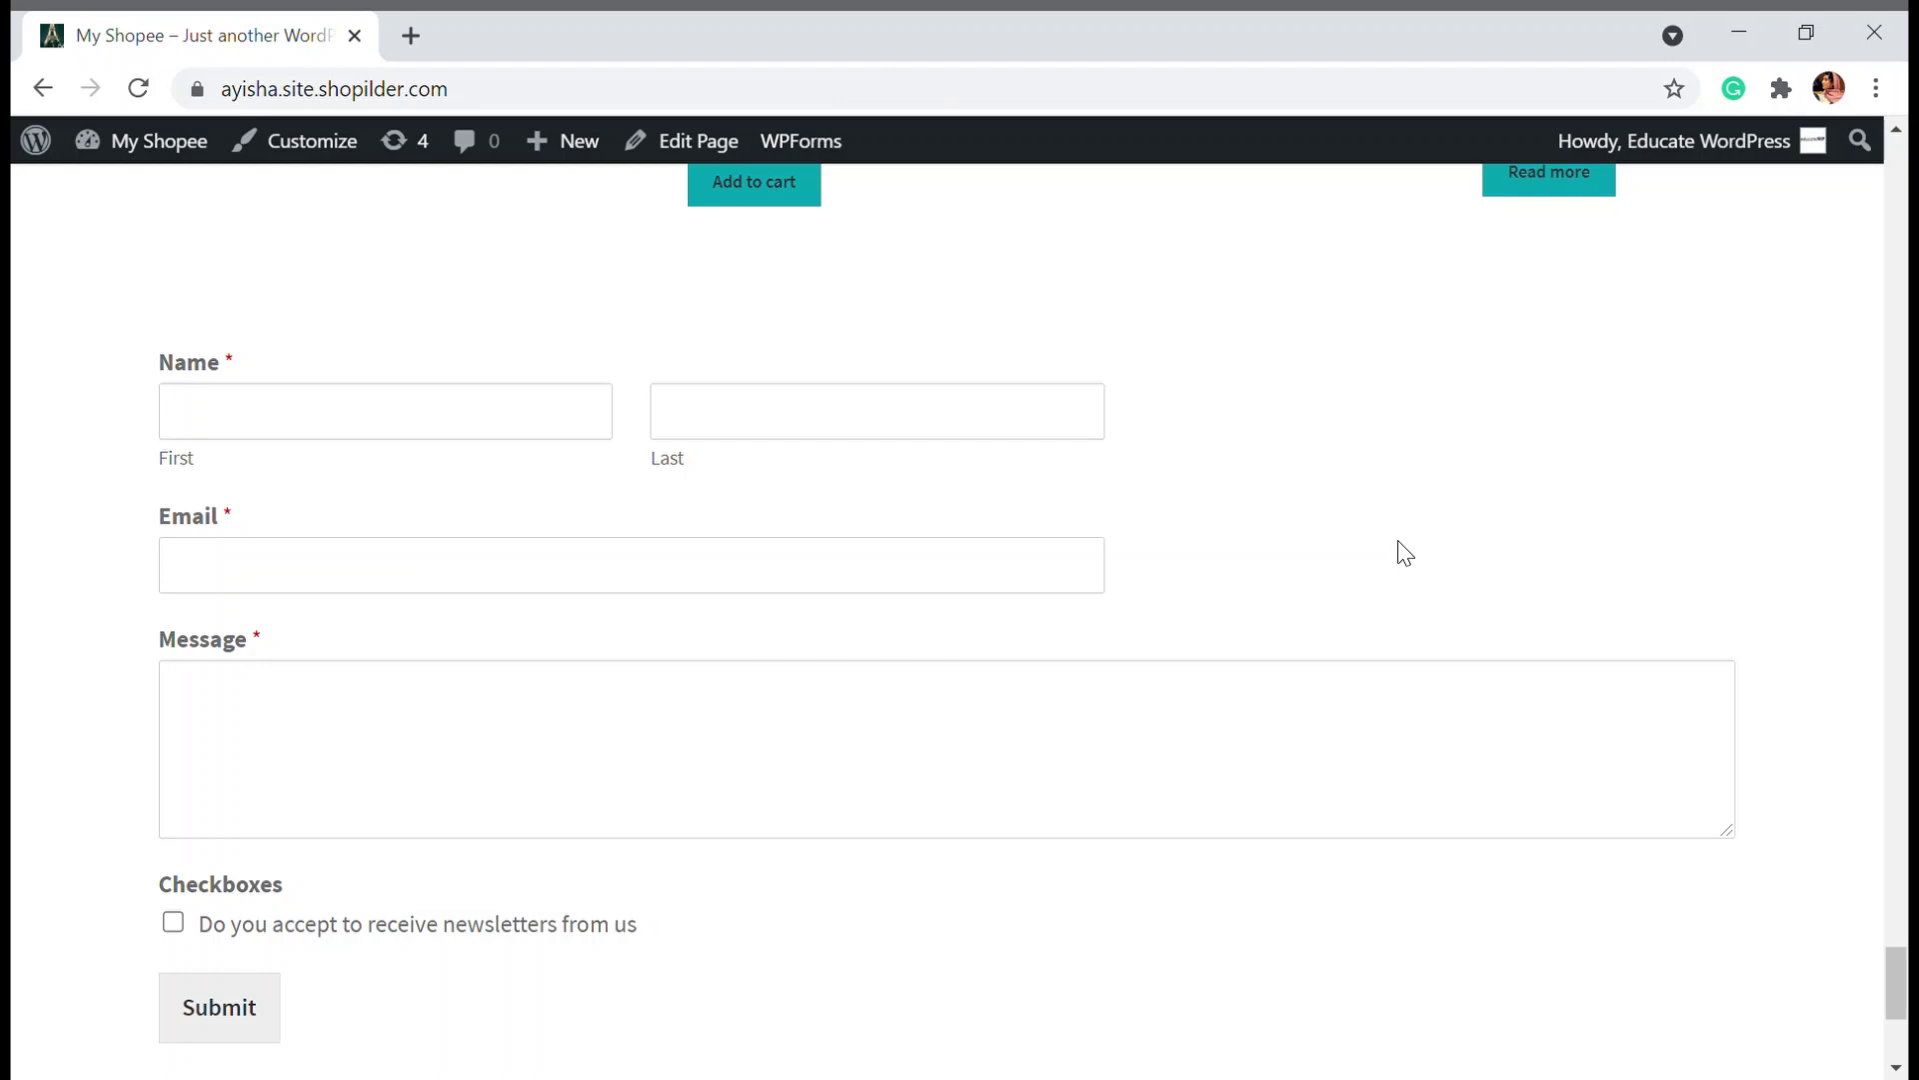
Step: Go to the admin Dashboard and open the Plugins > Add New page
{"action": "scroll", "coordinate": [1402, 545], "scroll_direction": "up", "scroll_amount": 15}
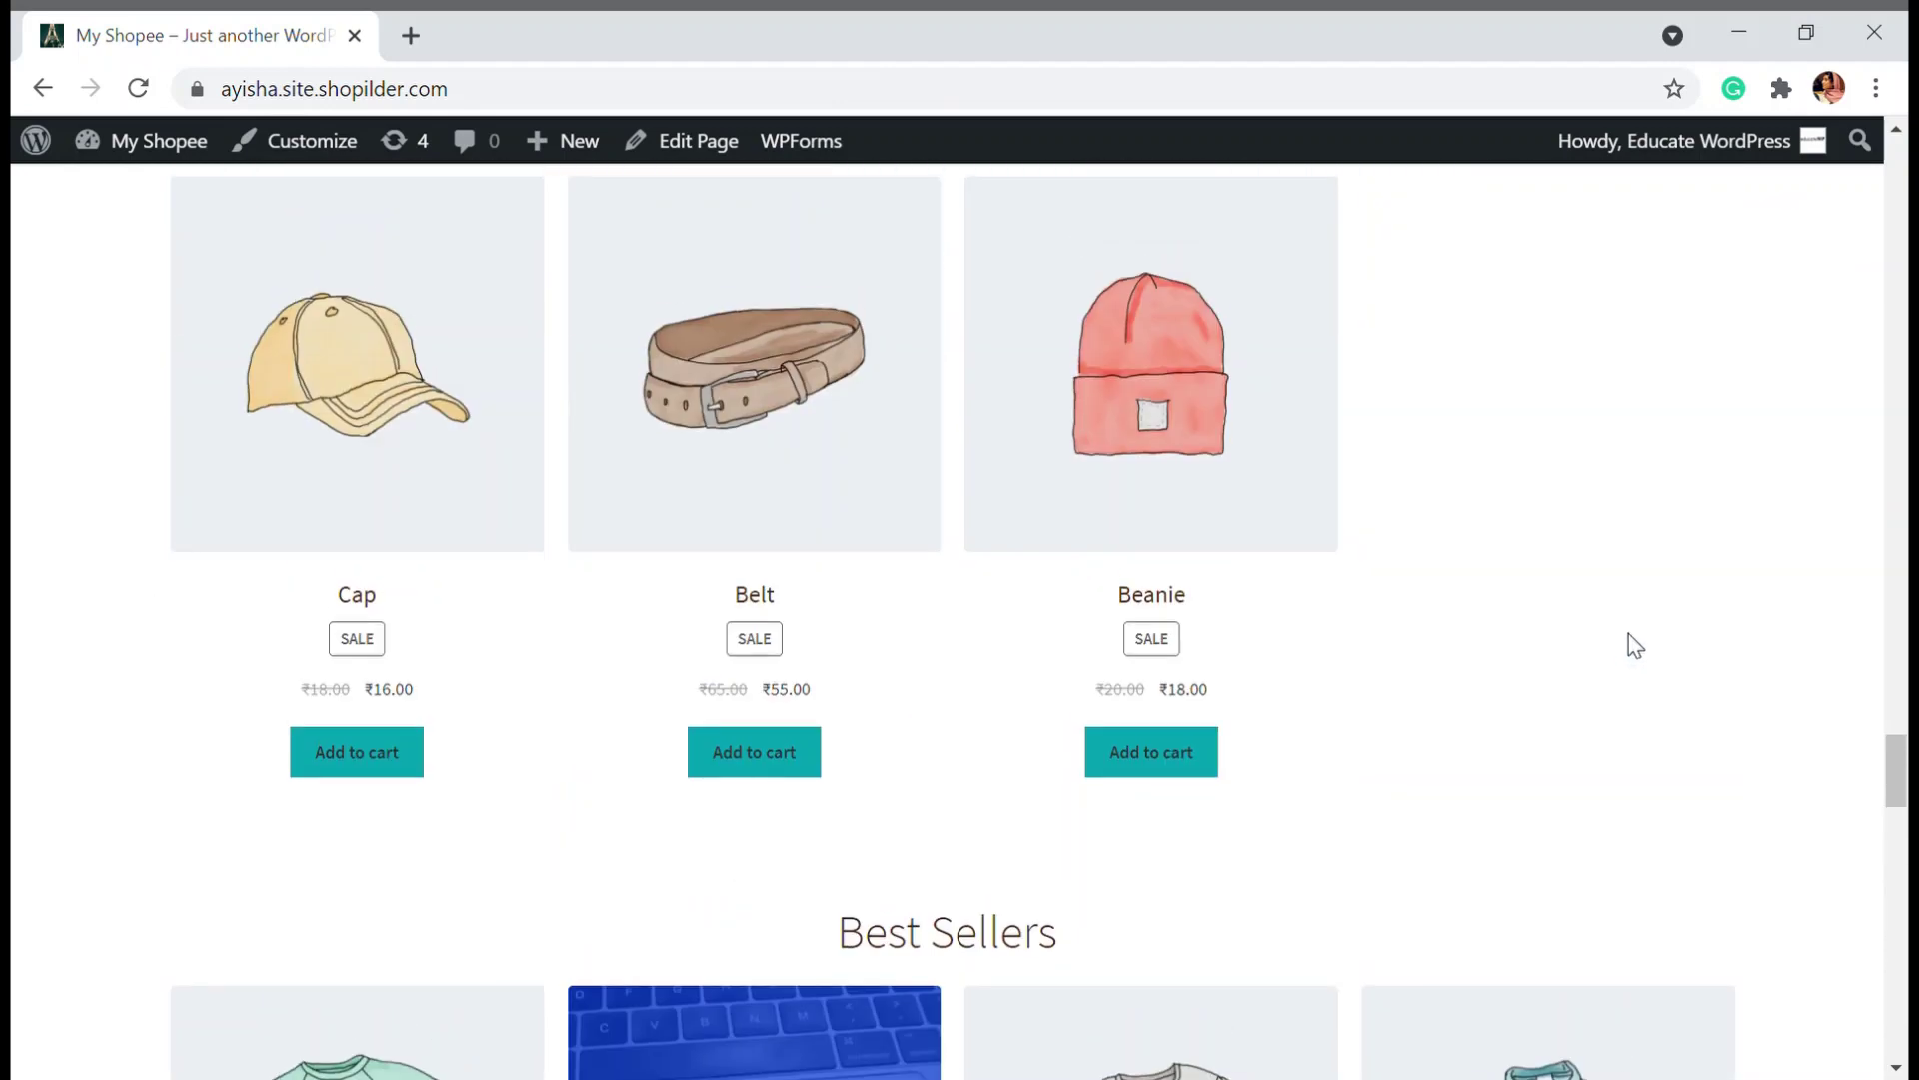
{"action": "scroll", "coordinate": [1635, 645], "scroll_direction": "up", "scroll_amount": 2}
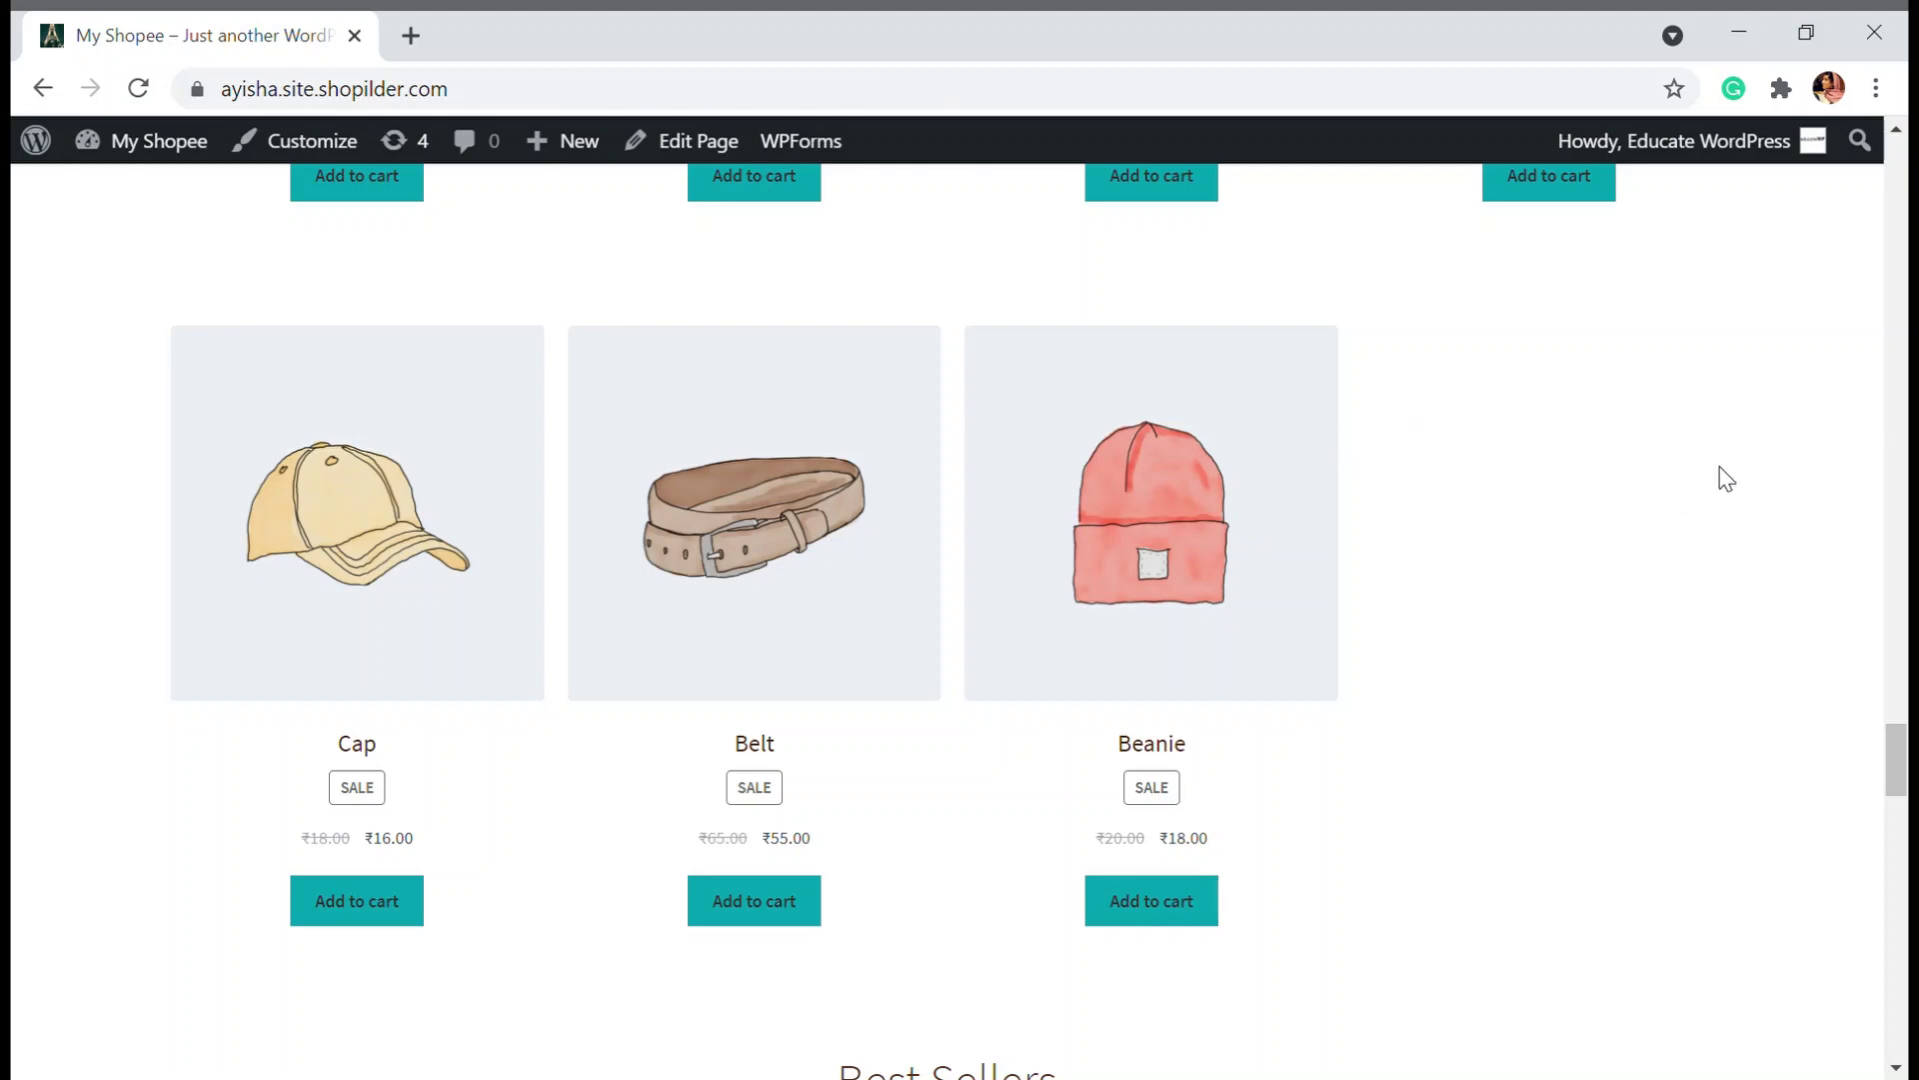
{"action": "scroll", "coordinate": [1685, 527], "scroll_direction": "up", "scroll_amount": 2}
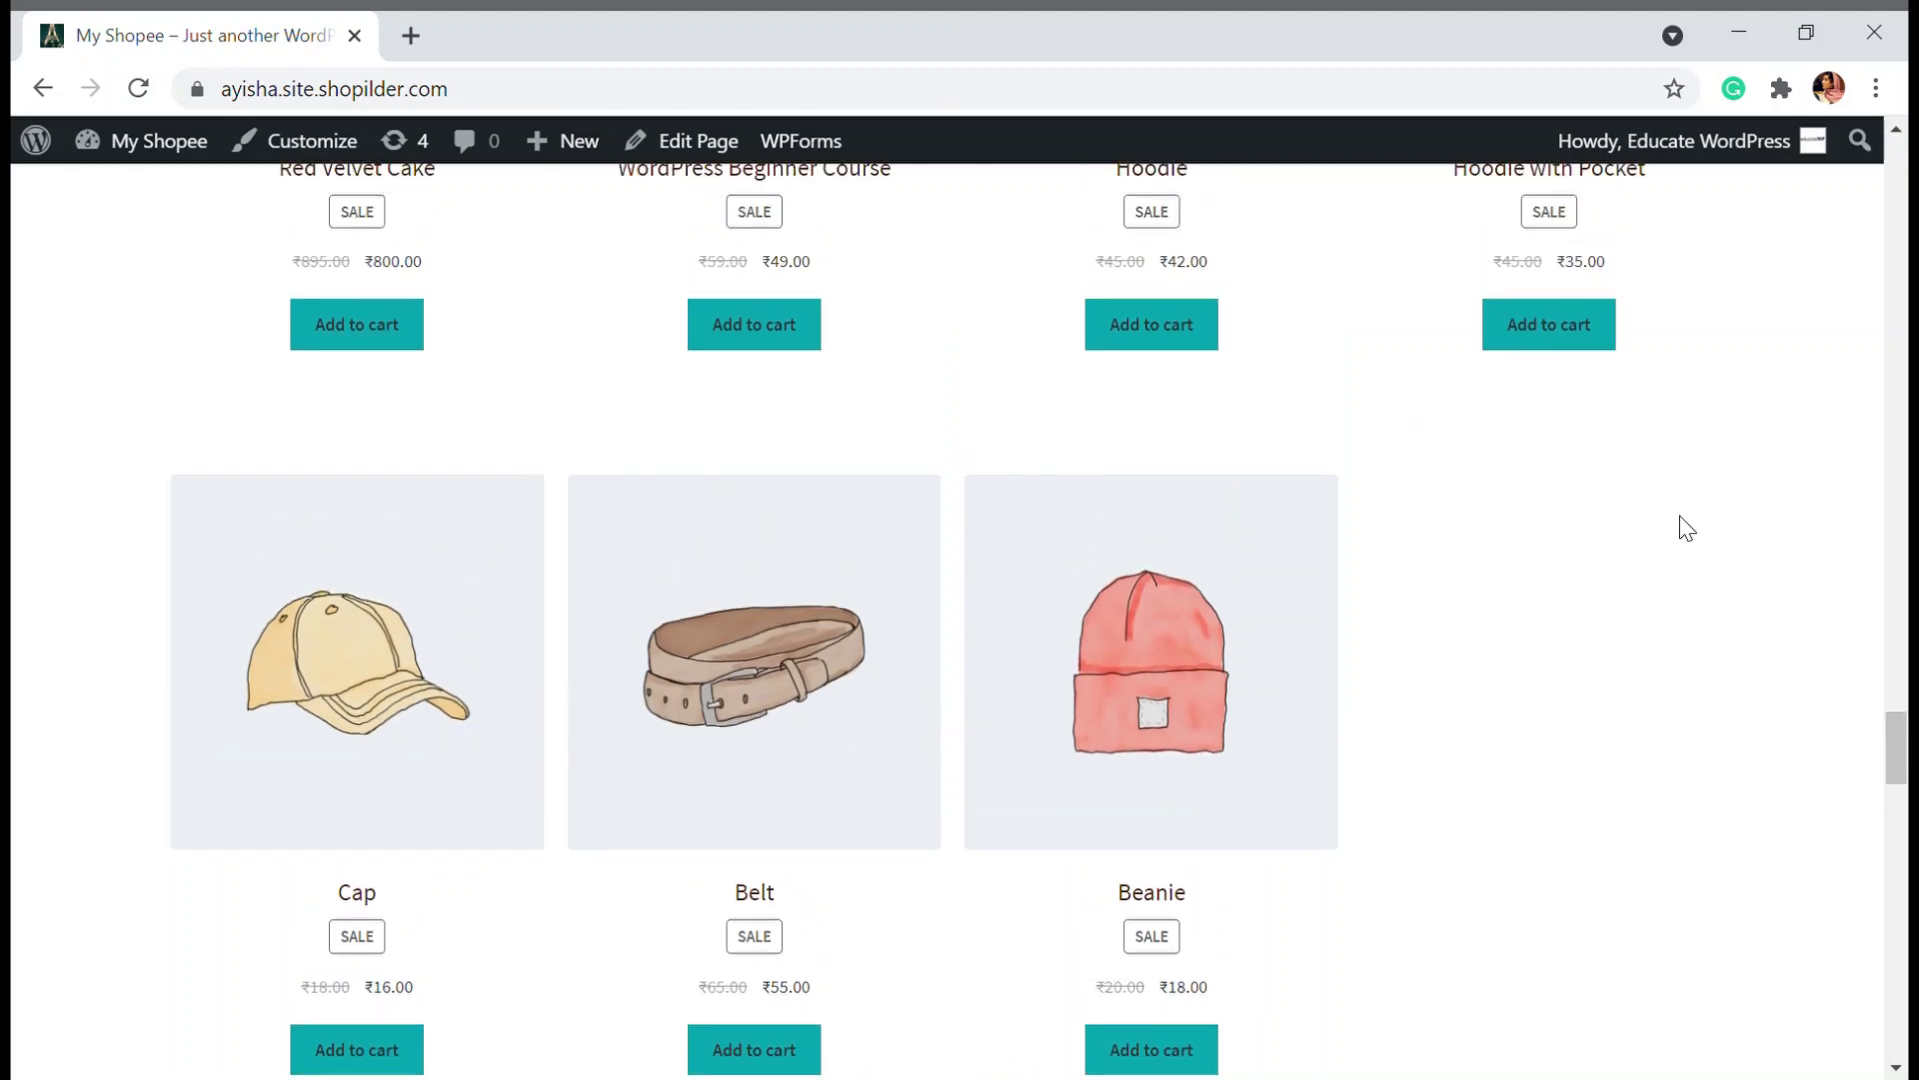
{"action": "mouse_move", "coordinate": [190, 160]}
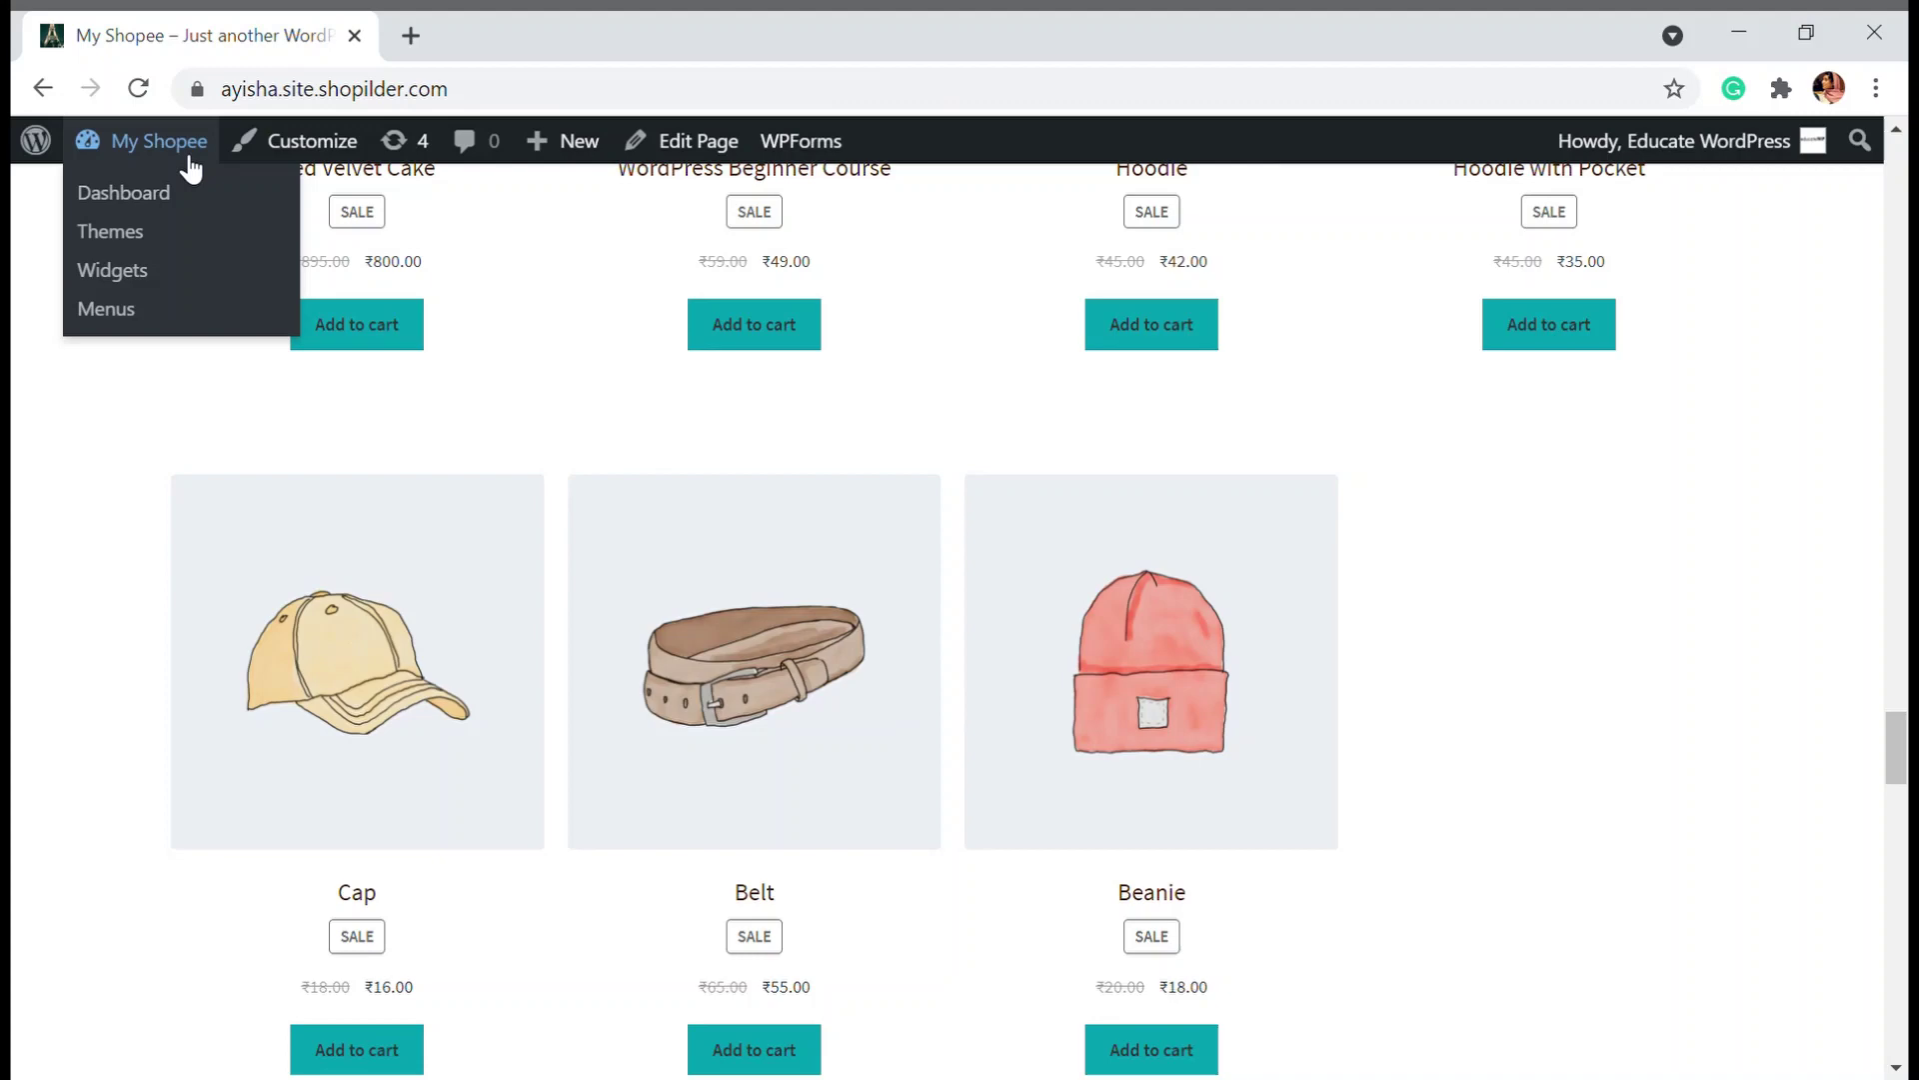
{"action": "left_click", "coordinate": [177, 214]}
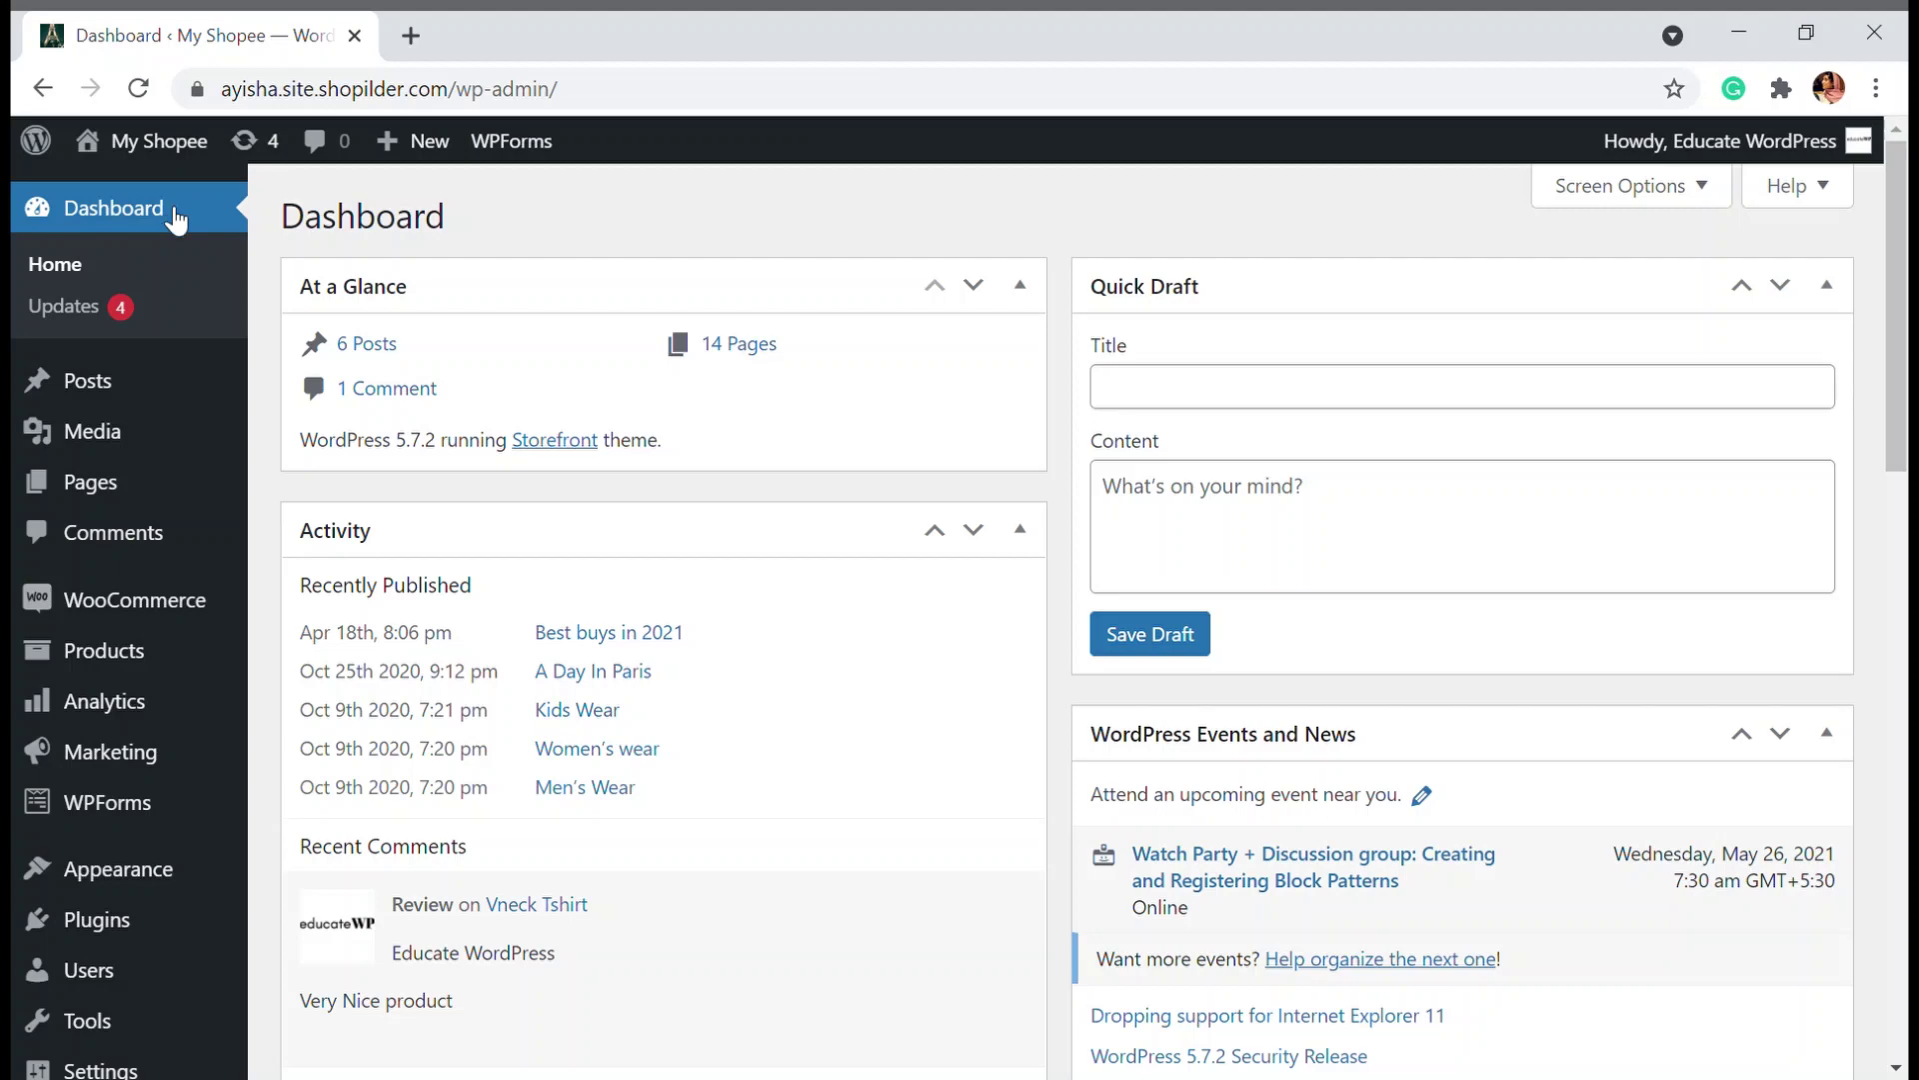
{"action": "mouse_move", "coordinate": [158, 927]}
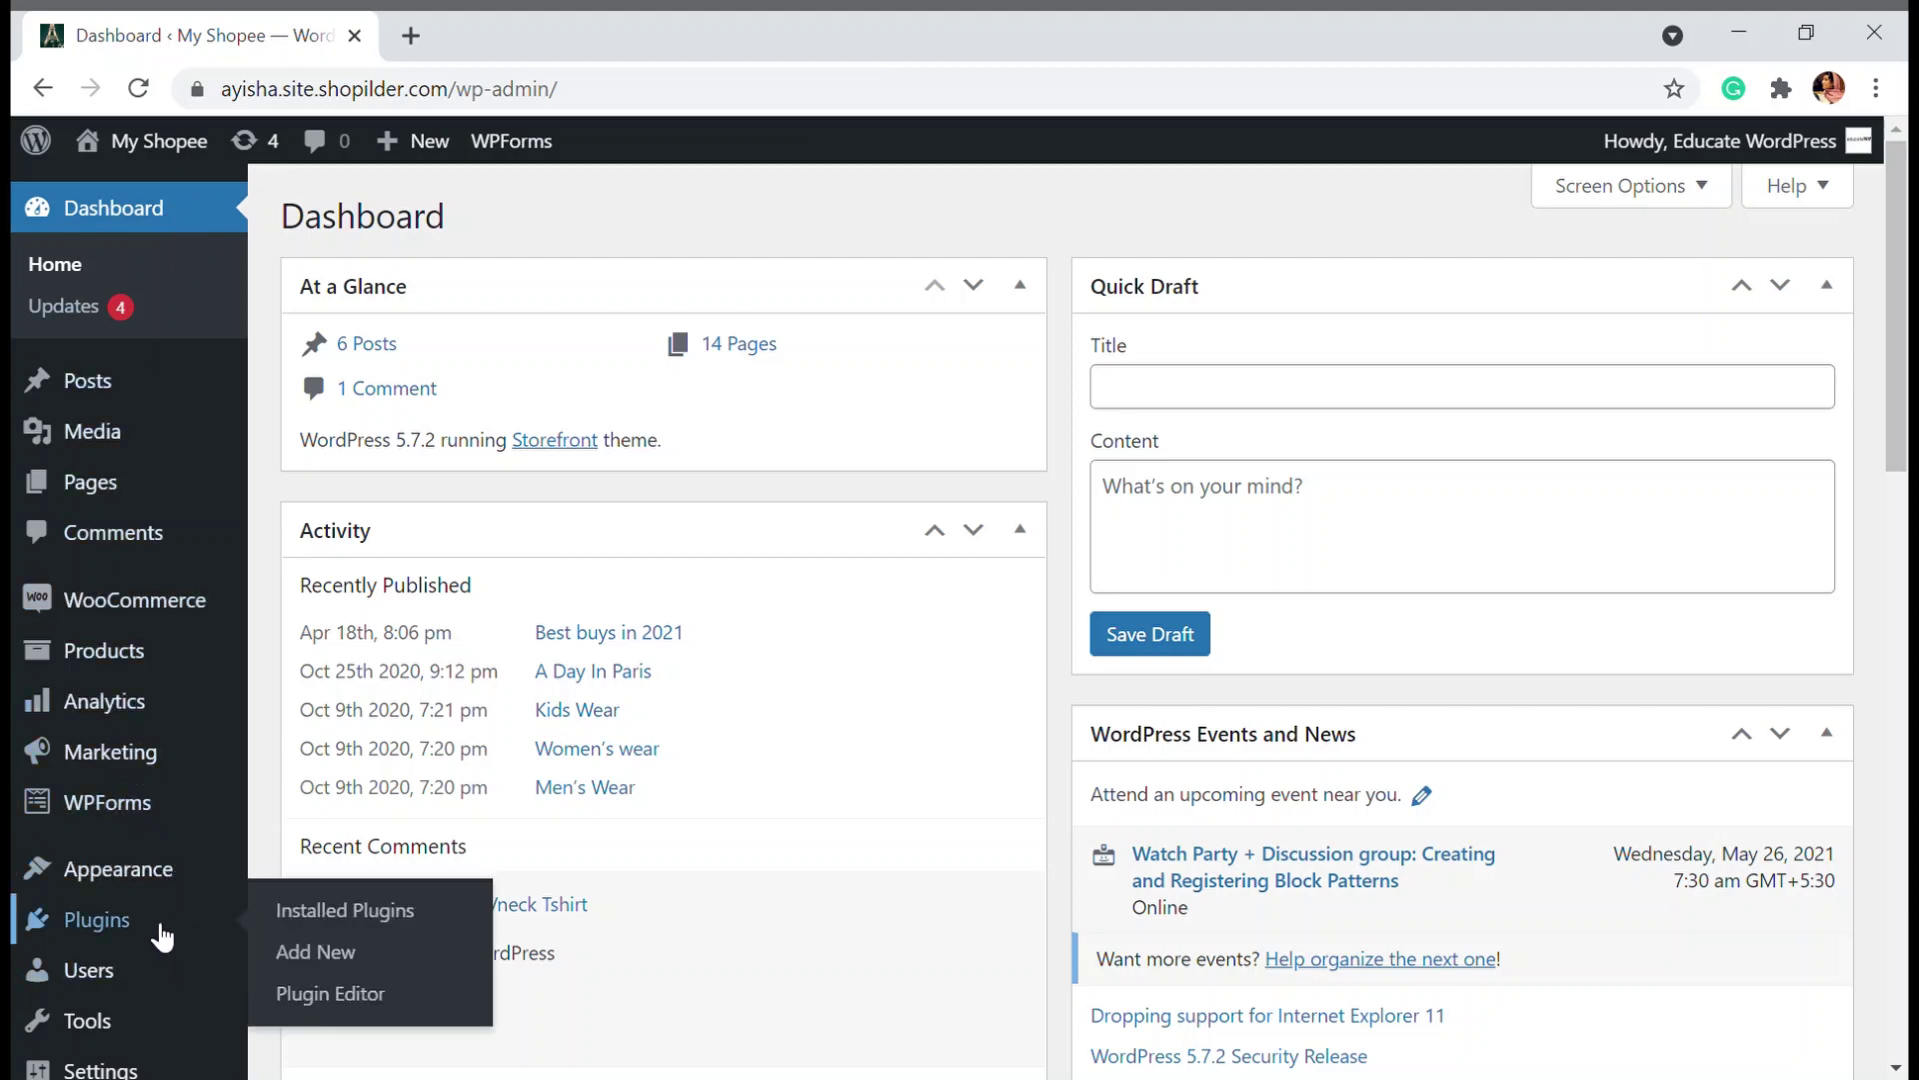
{"action": "left_click", "coordinate": [320, 950]}
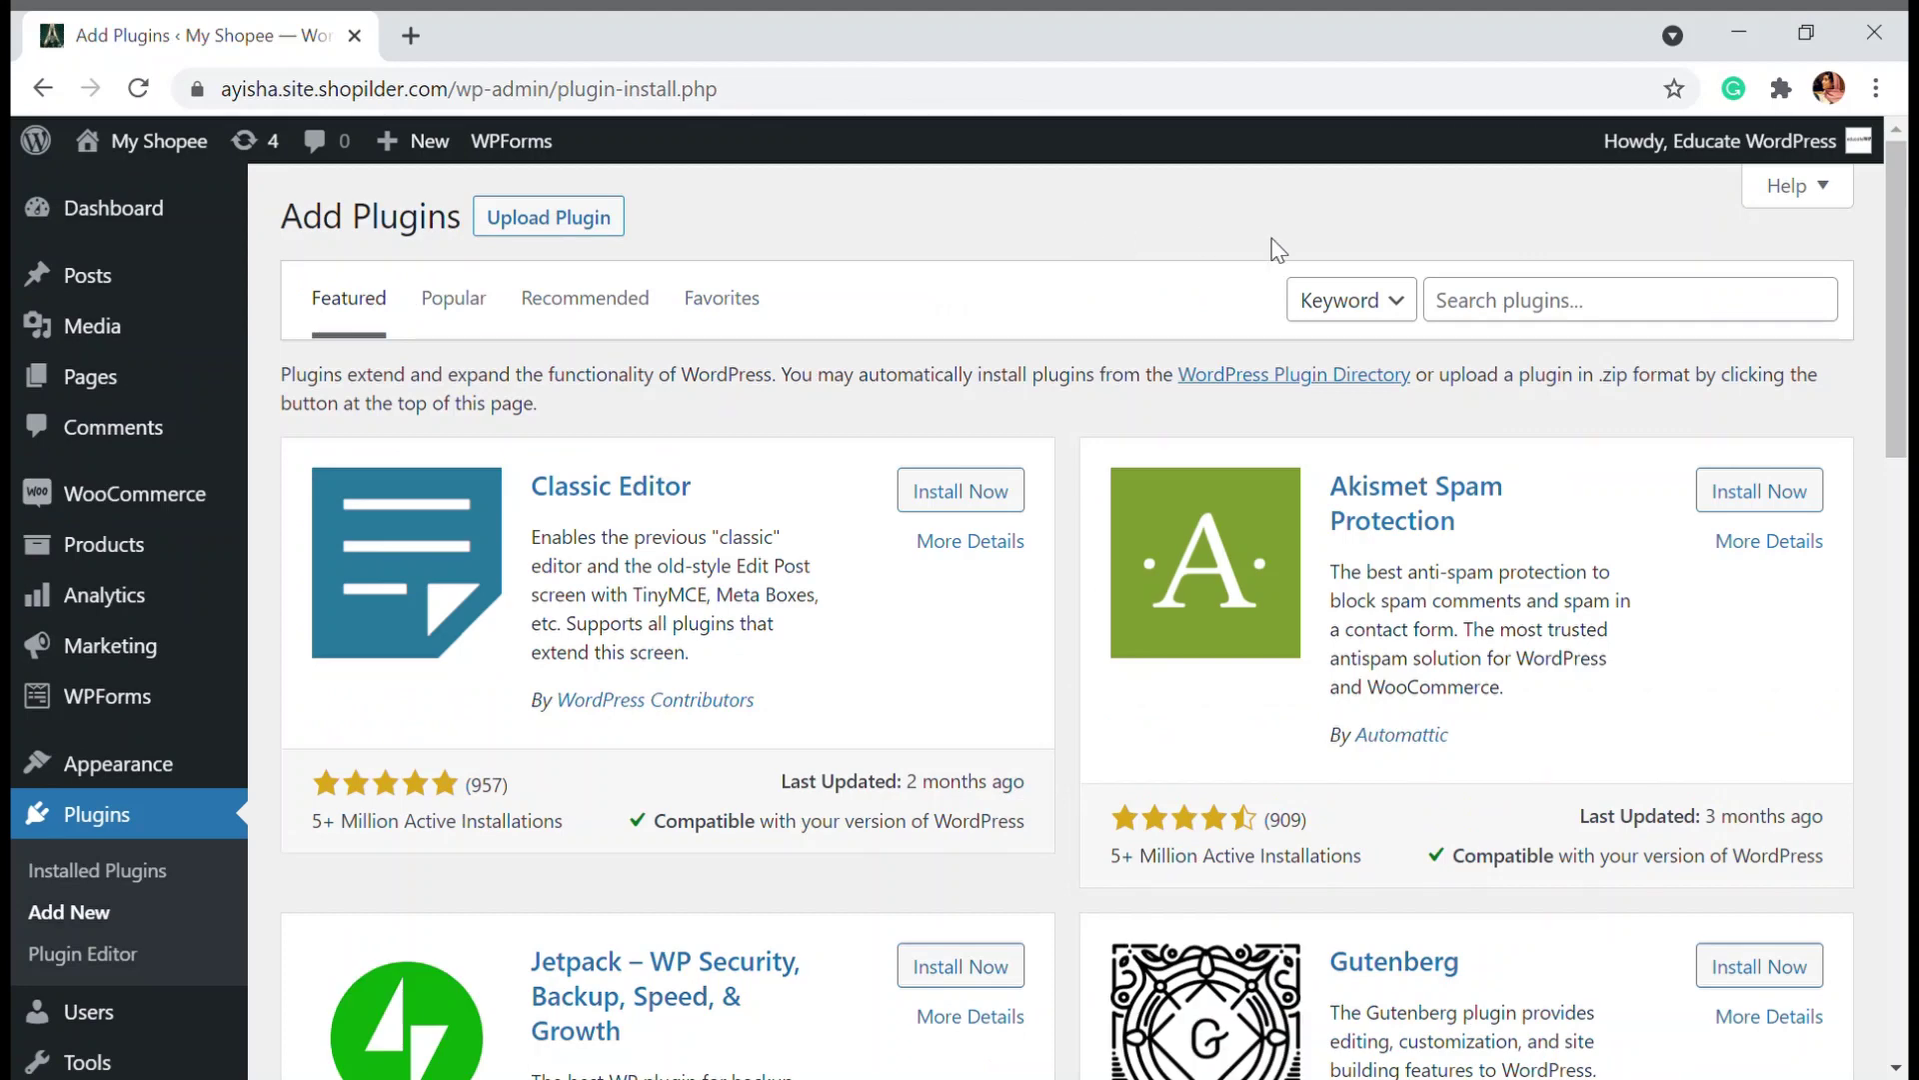
Step: Search for 'Wp contact slider', then install and activate the plugin
{"action": "left_click", "coordinate": [1572, 317]}
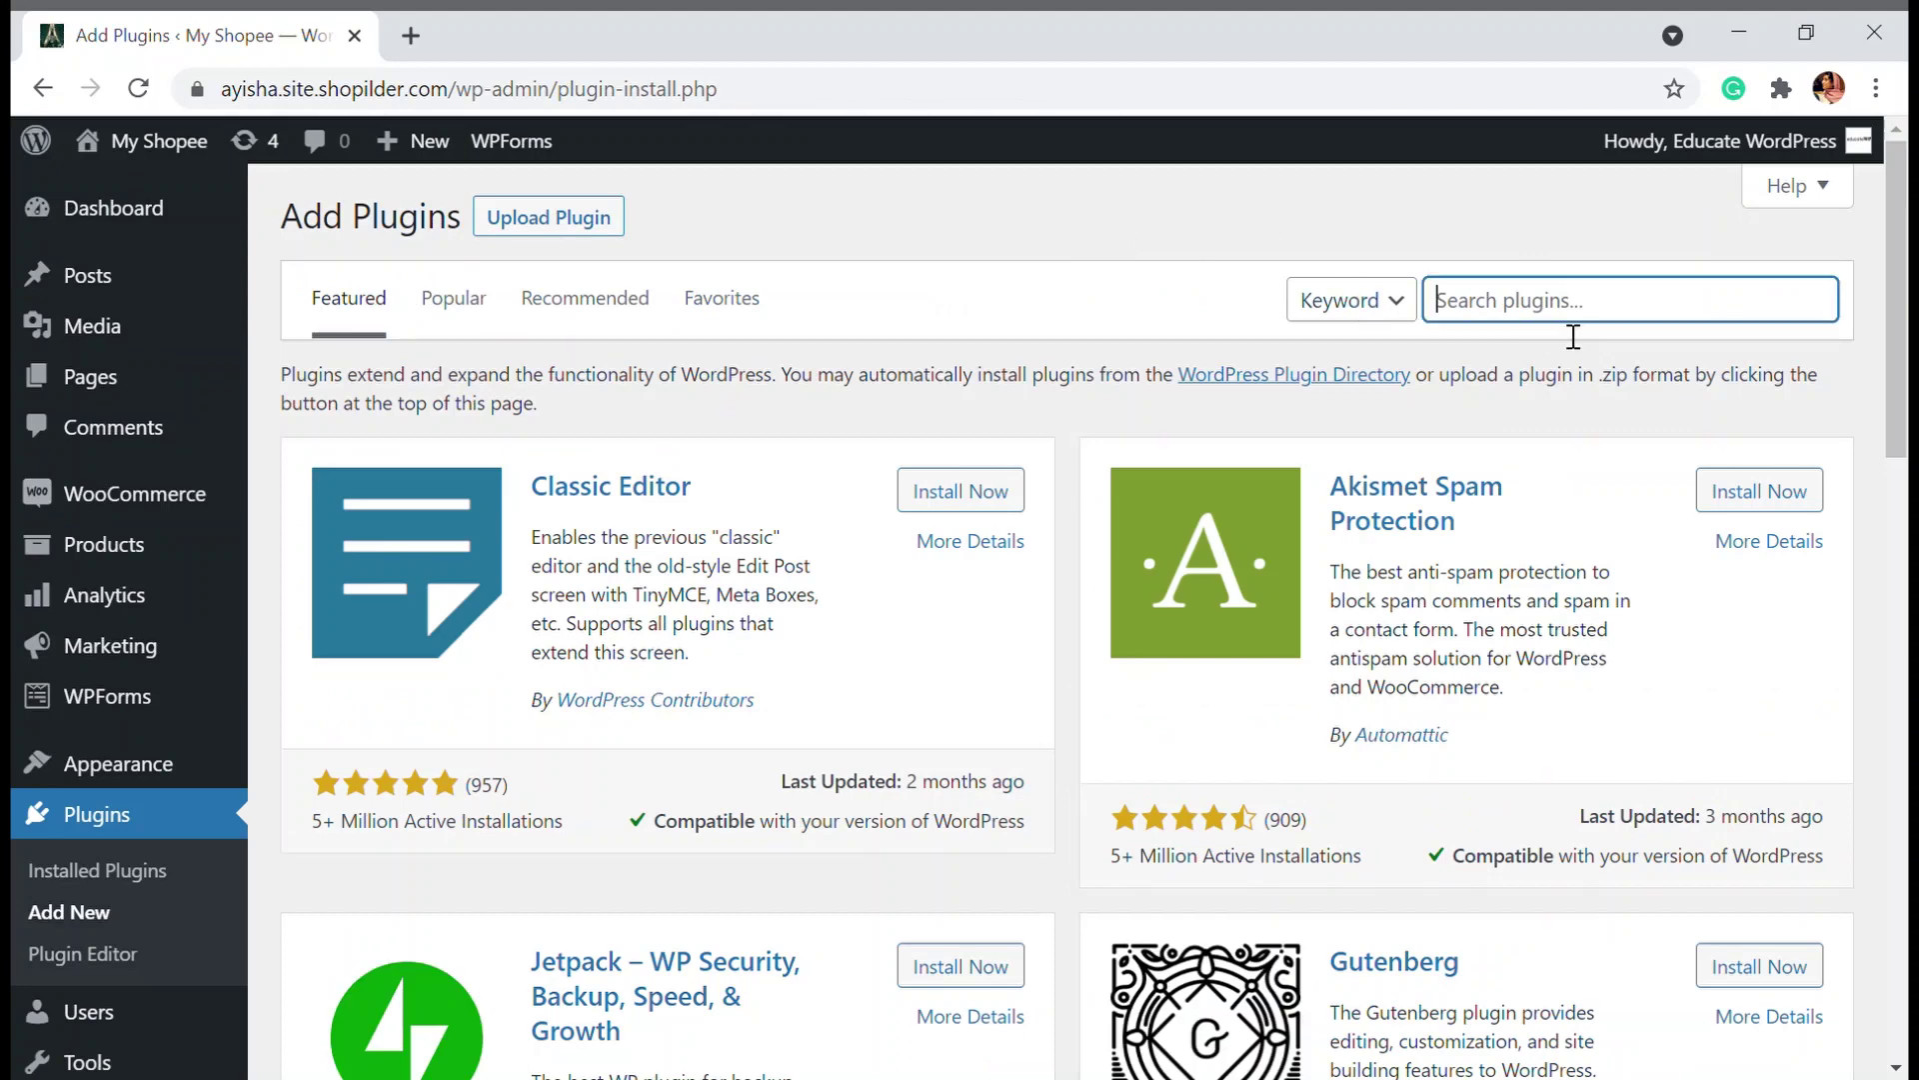
{"action": "type", "text": "Wp contact slider"}
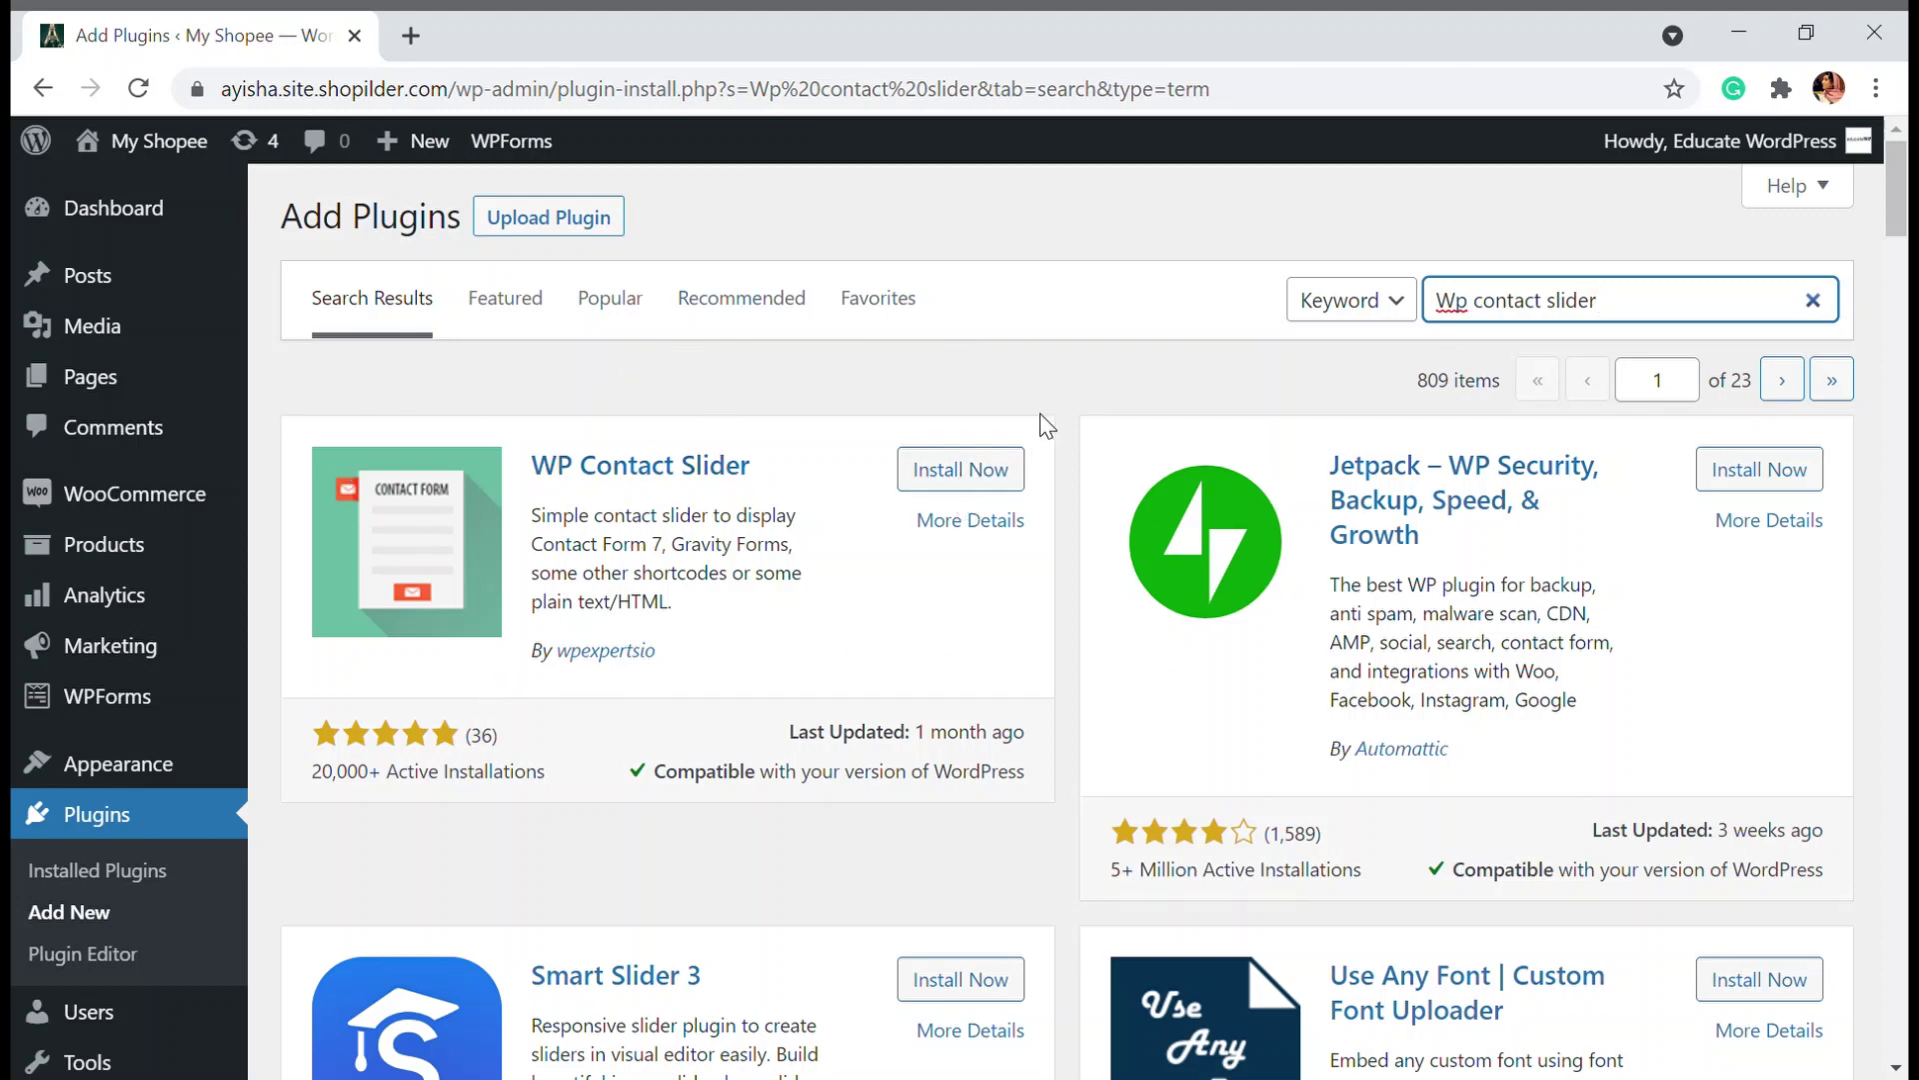
{"action": "left_click", "coordinate": [998, 476]}
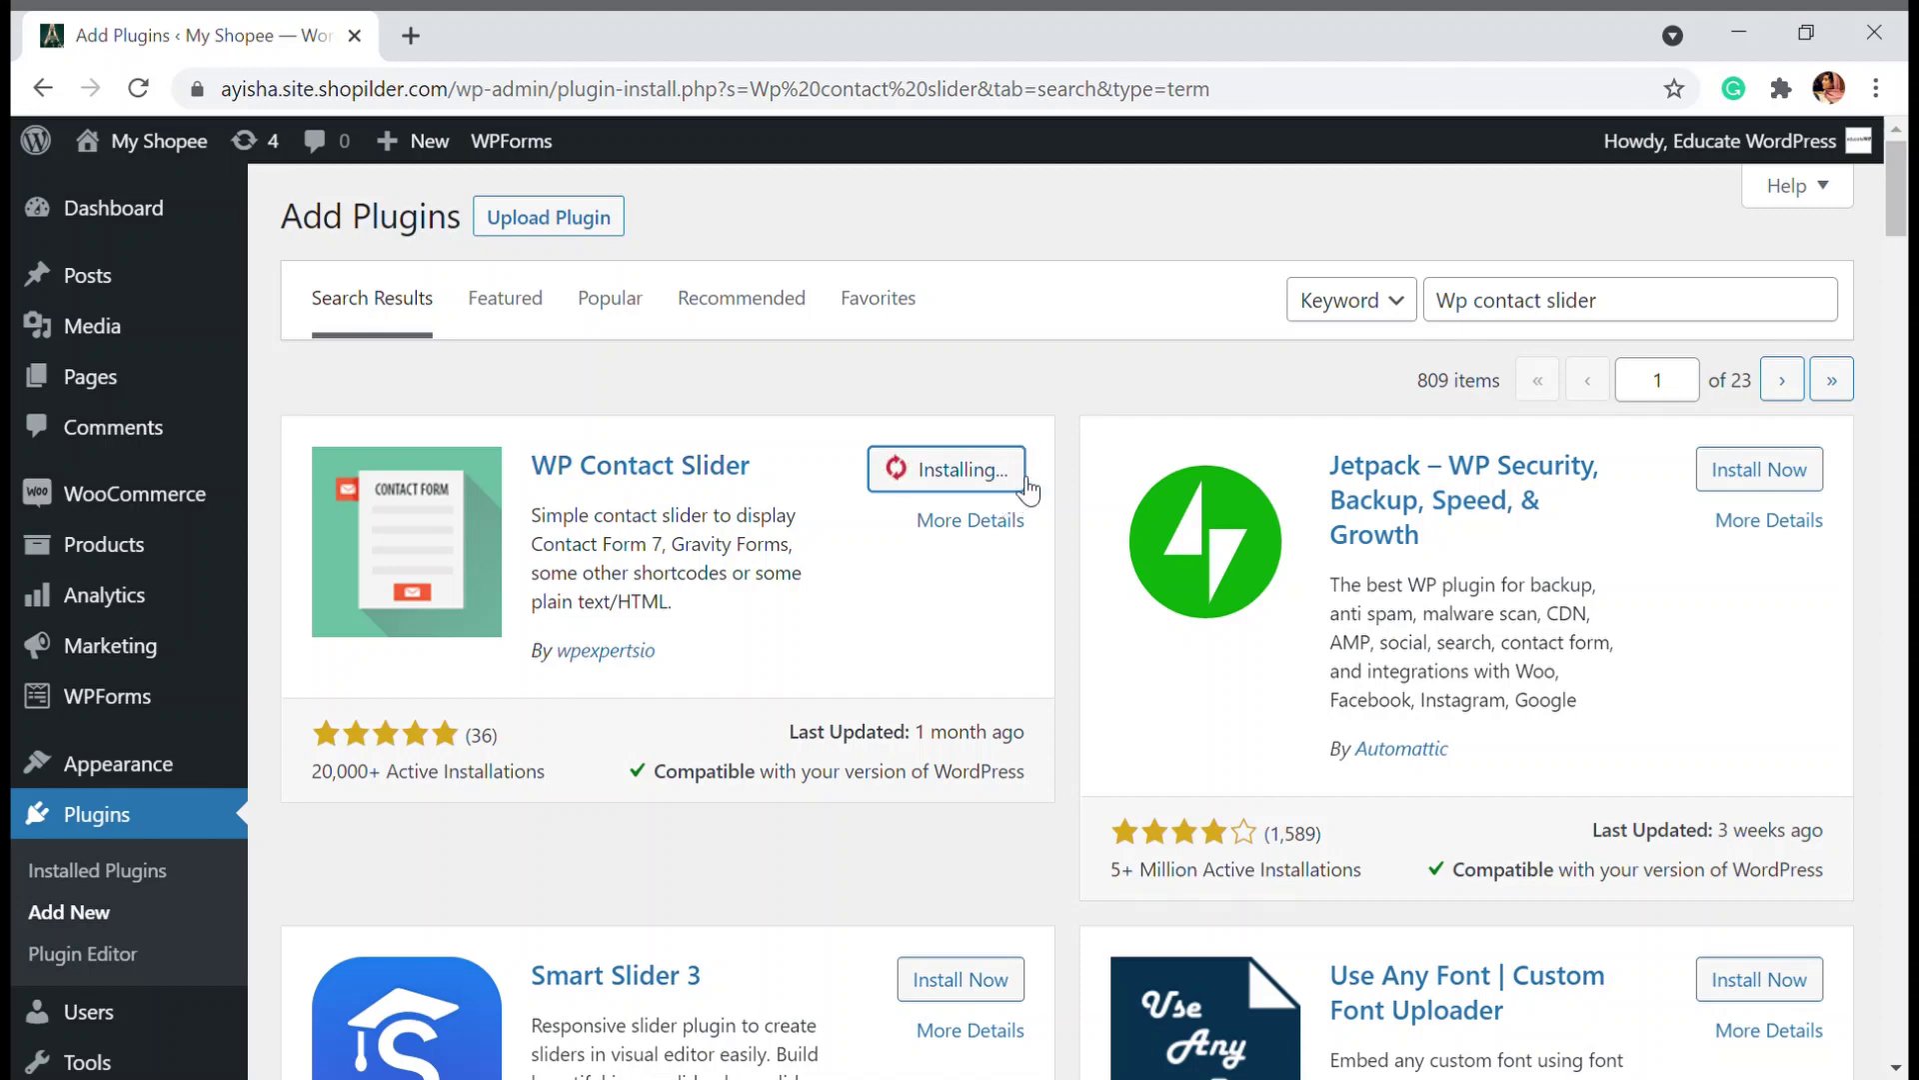
{"action": "left_click", "coordinate": [1000, 472]}
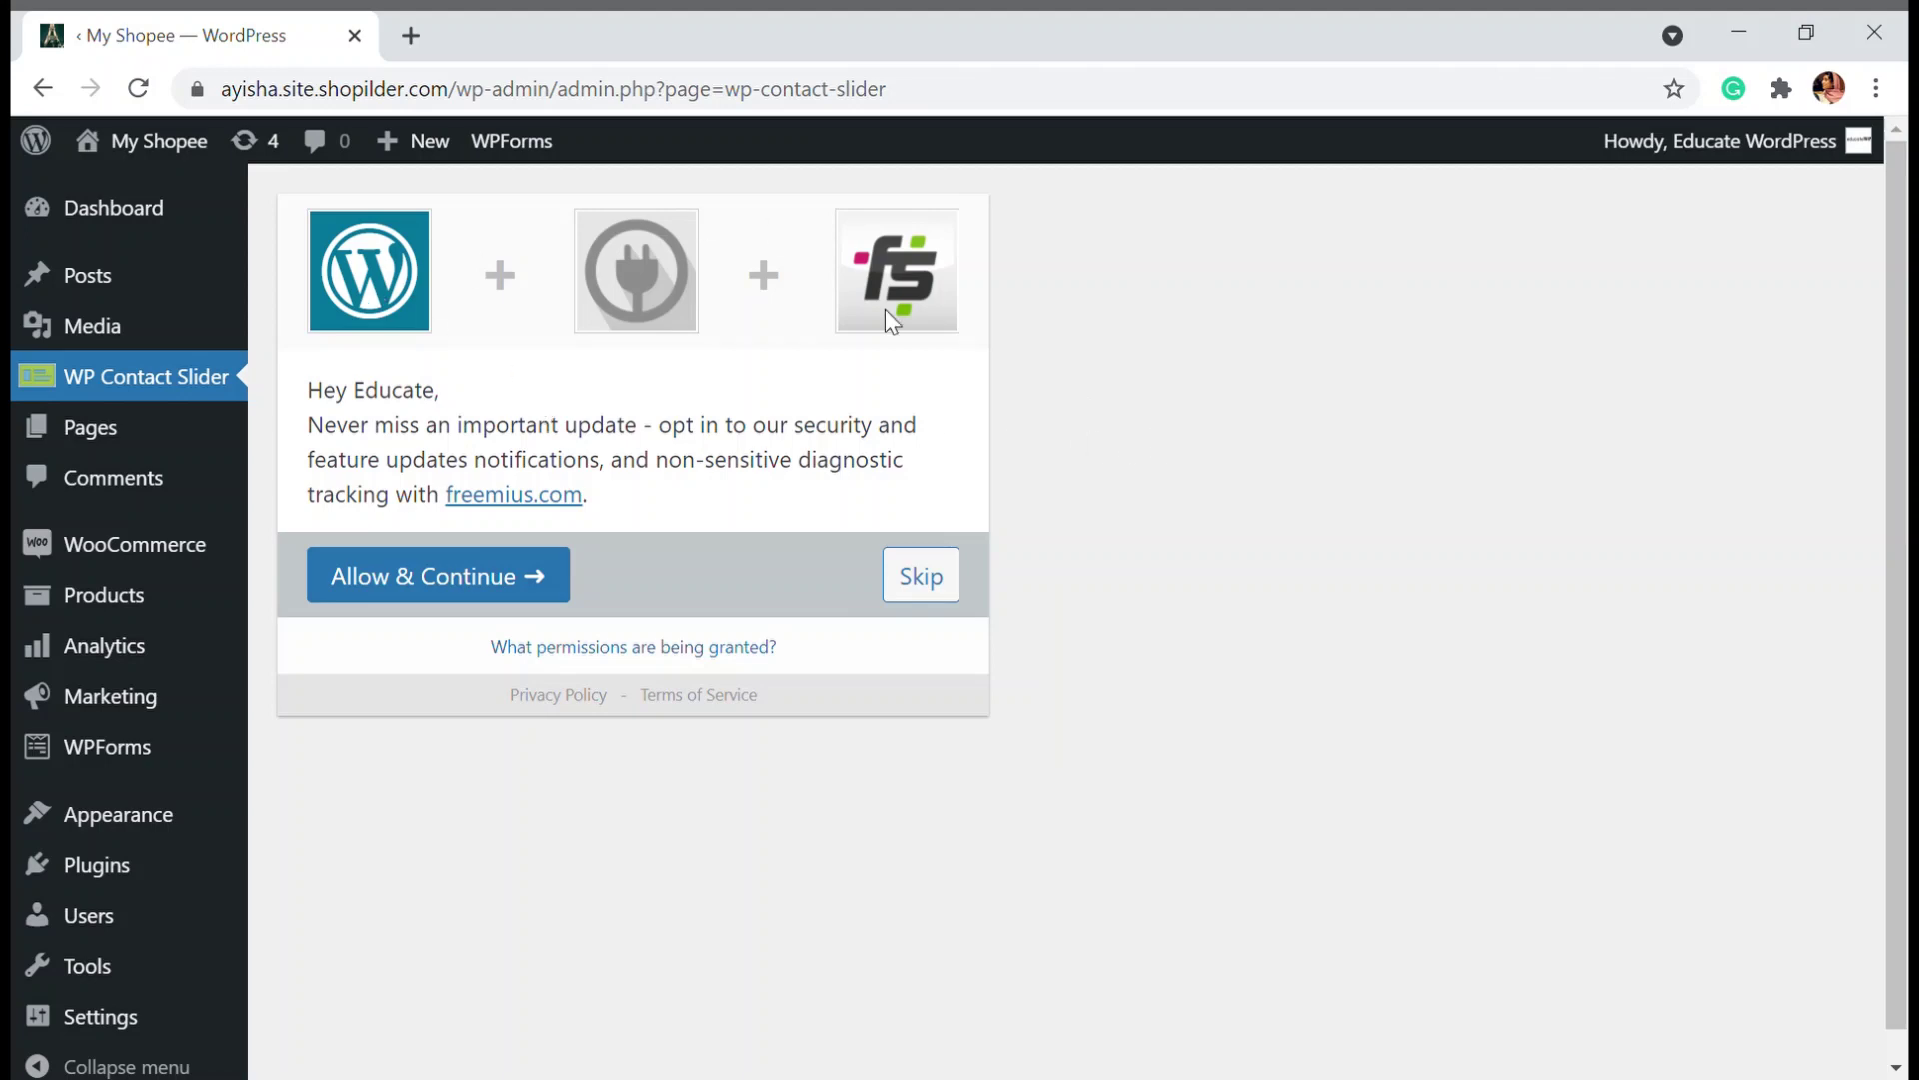
Step: Accept the Freemius opt-in with Allow & Continue and start a new contact slider
{"action": "left_click", "coordinate": [497, 575]}
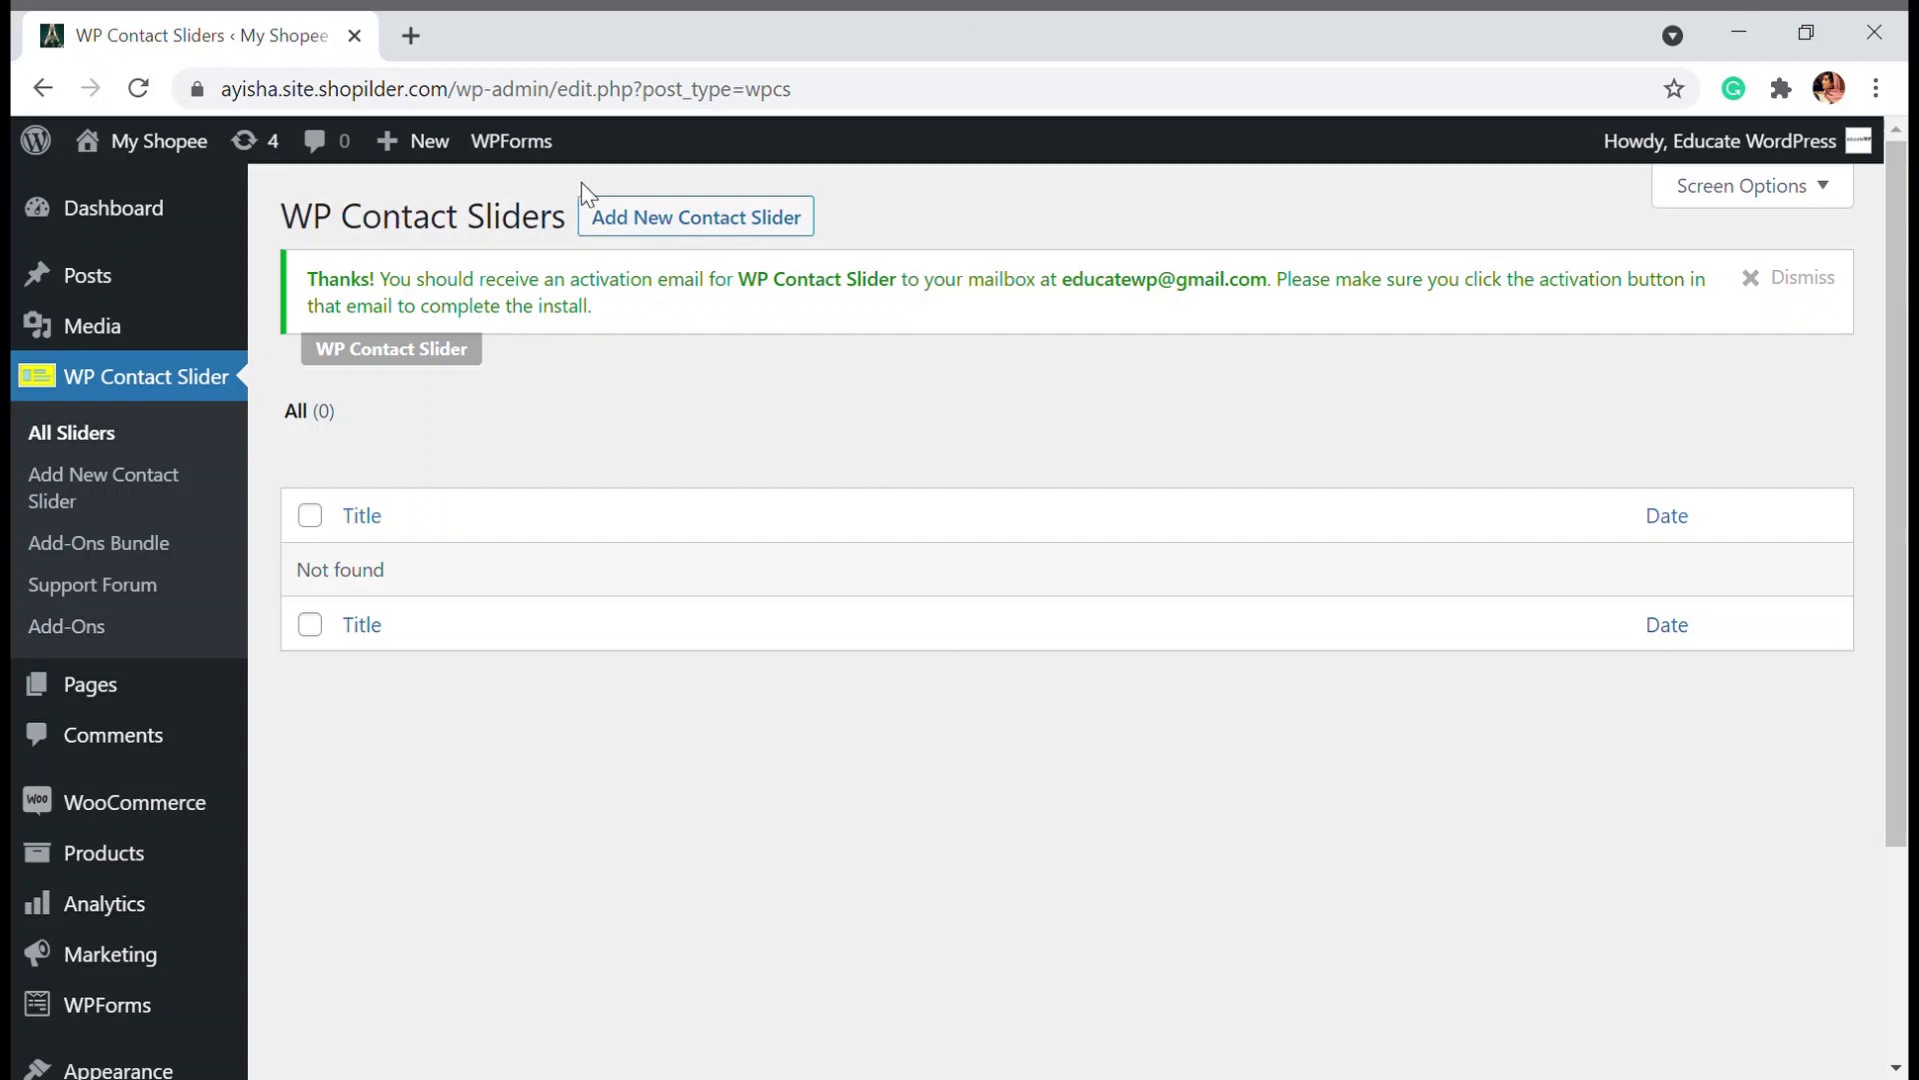
{"action": "left_click", "coordinate": [685, 240]}
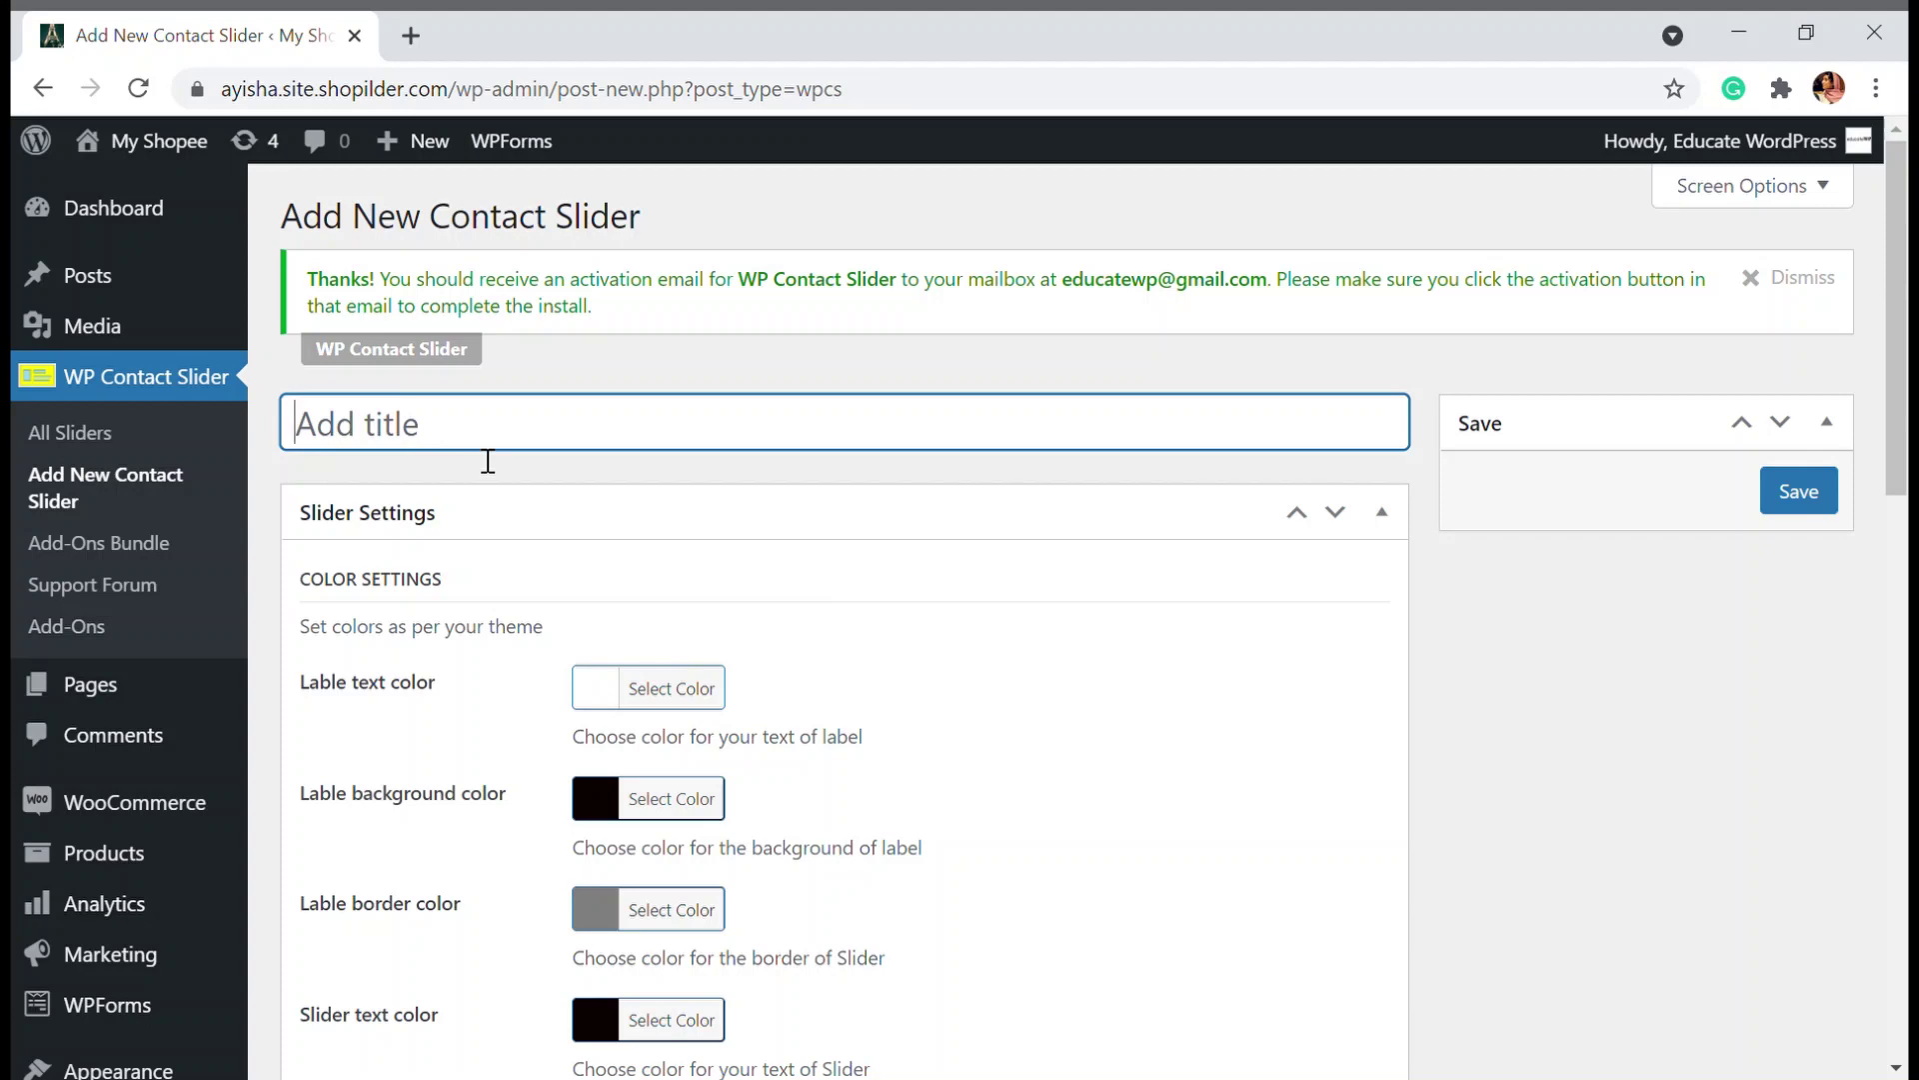
Step: Title the new slider 'Contact Us'
{"action": "type", "text": "C"}
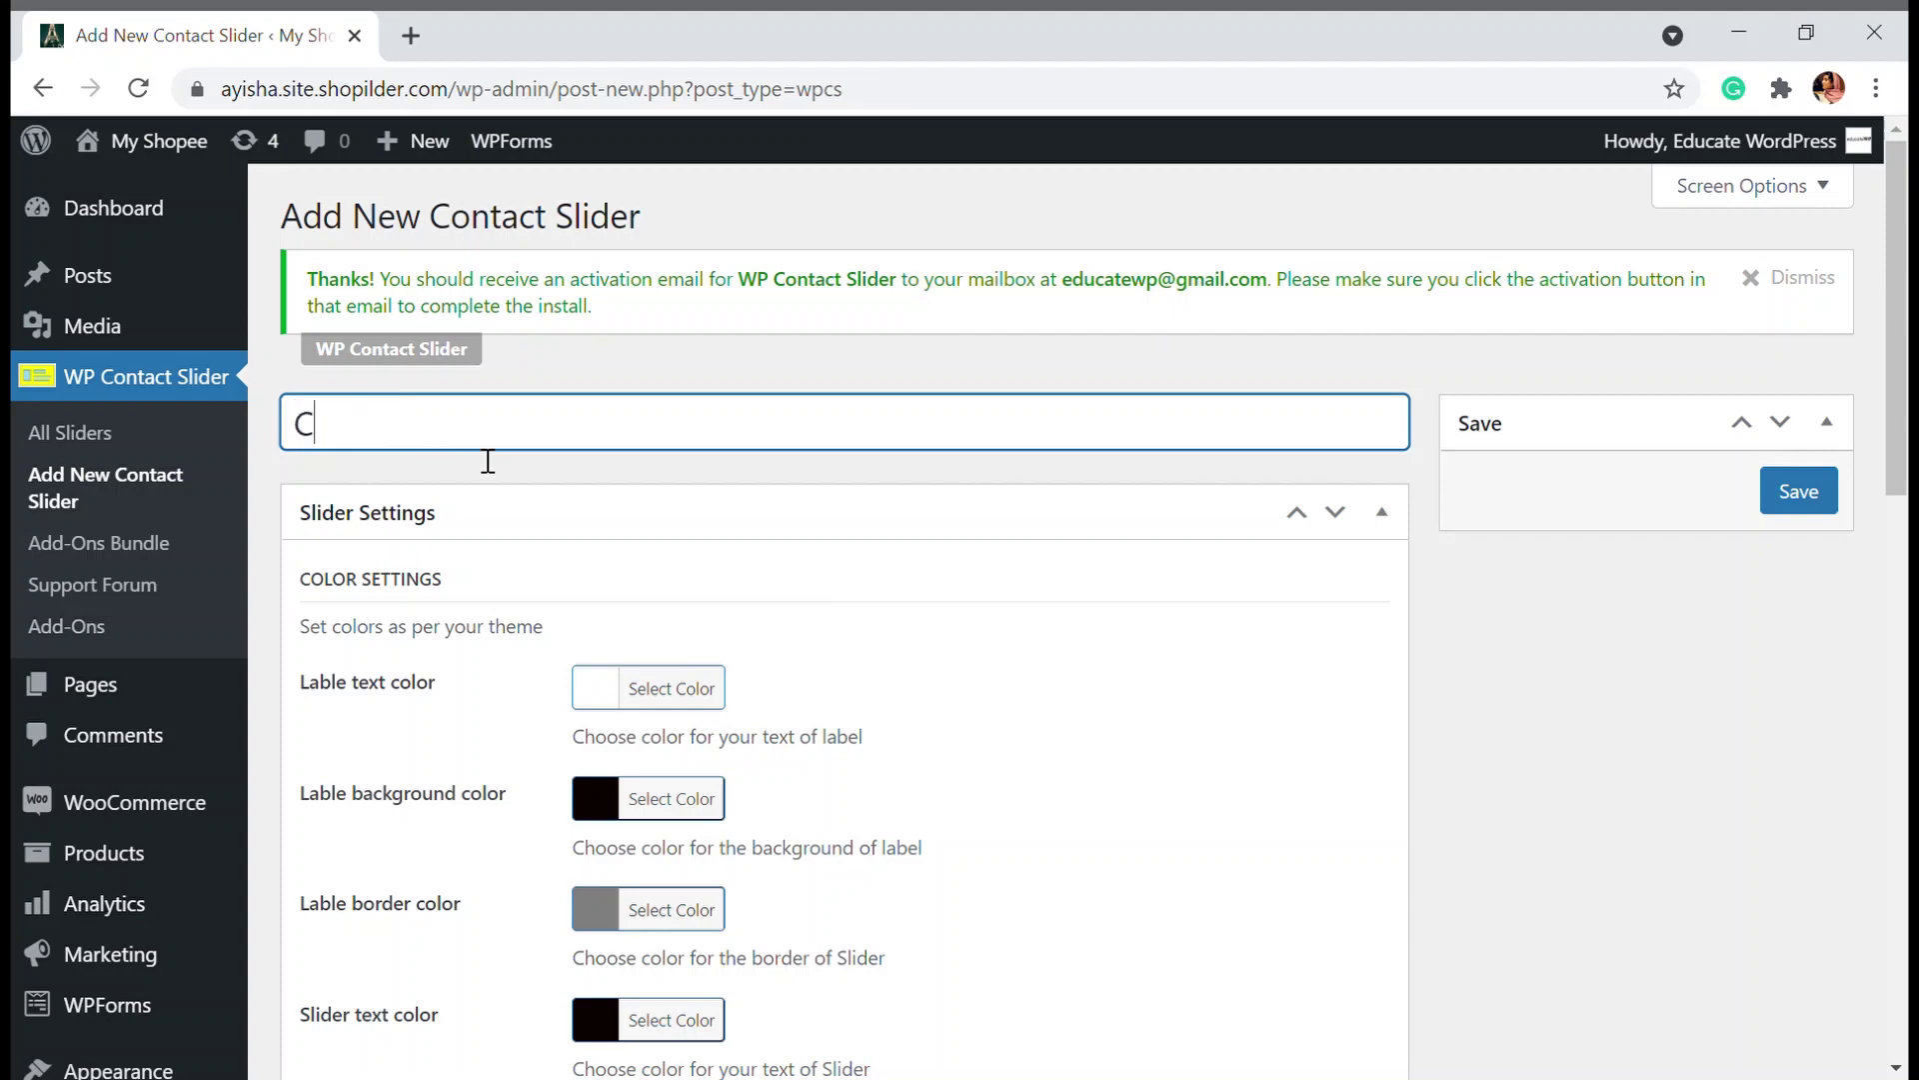
{"action": "type", "text": "ontact uUs"}
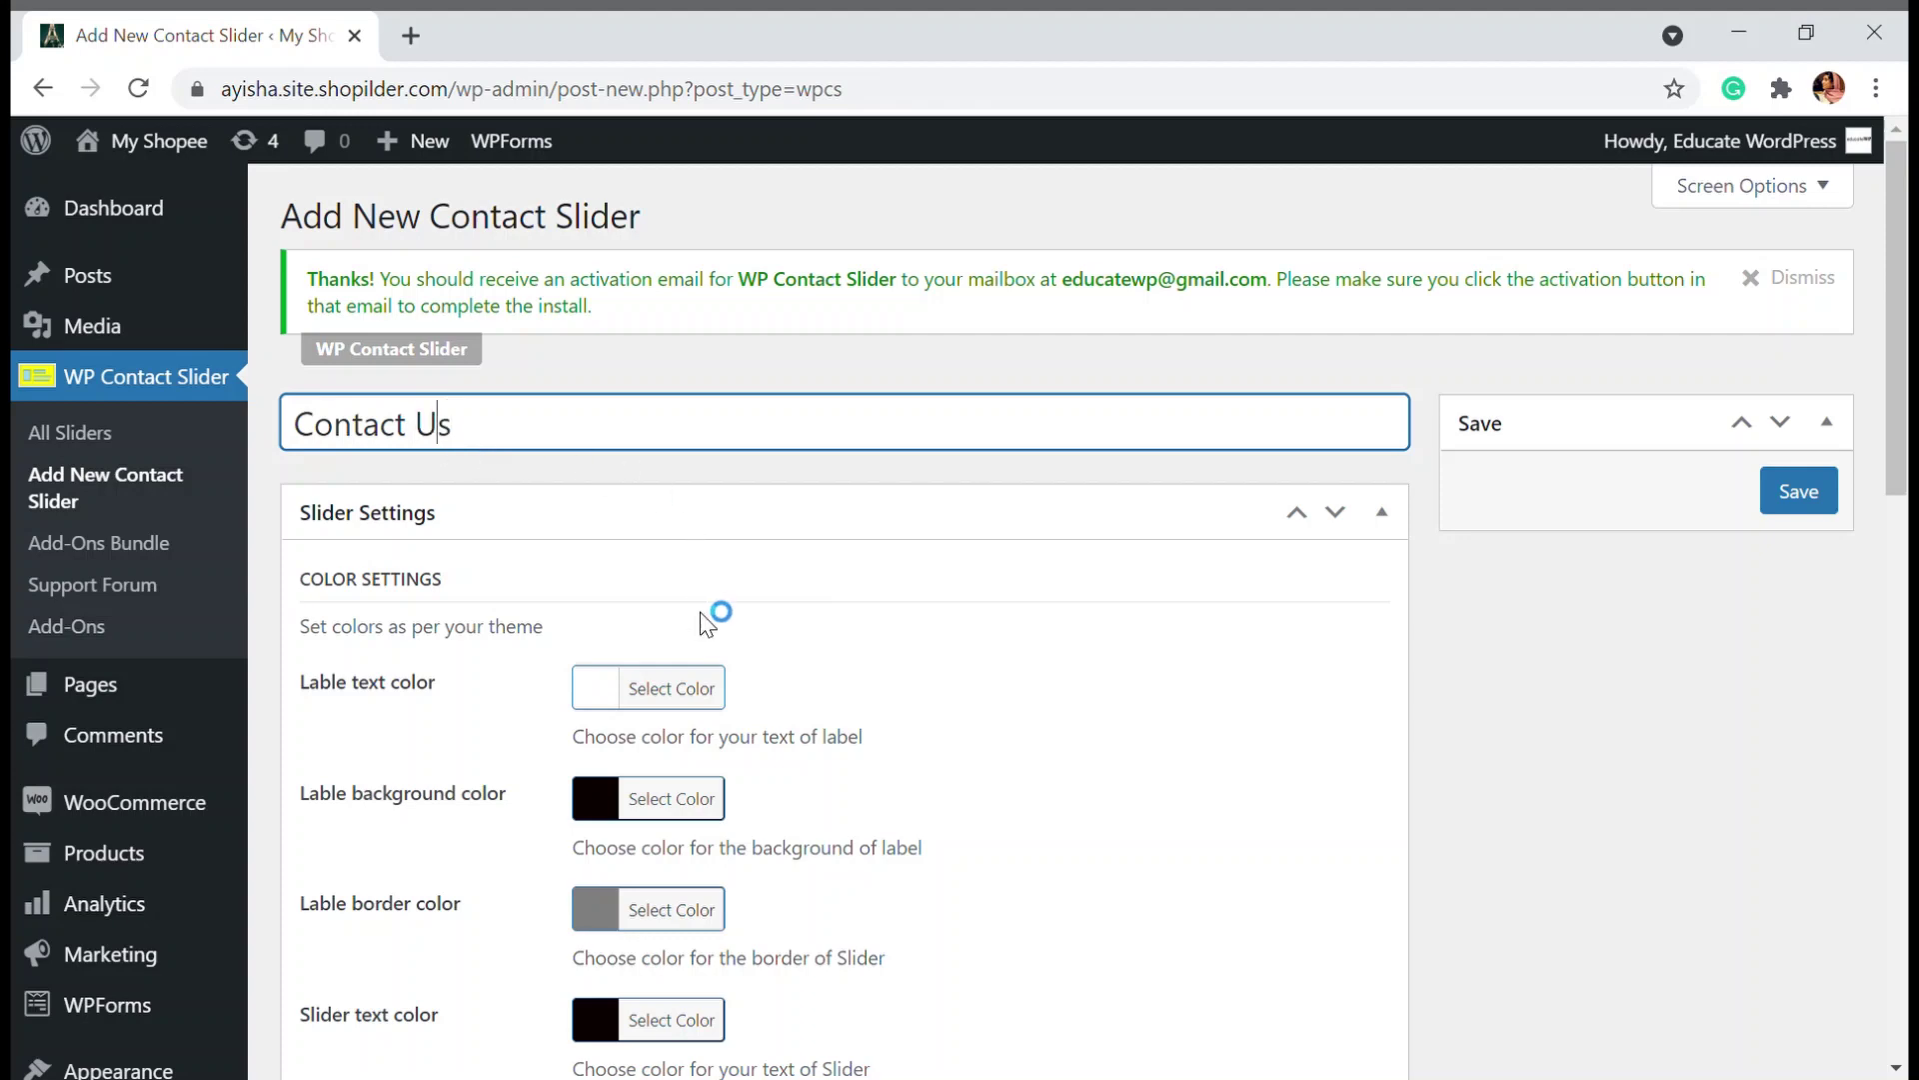
Step: Set the label background colour to a teal shade
{"action": "scroll", "coordinate": [707, 619], "scroll_direction": "down", "scroll_amount": 3}
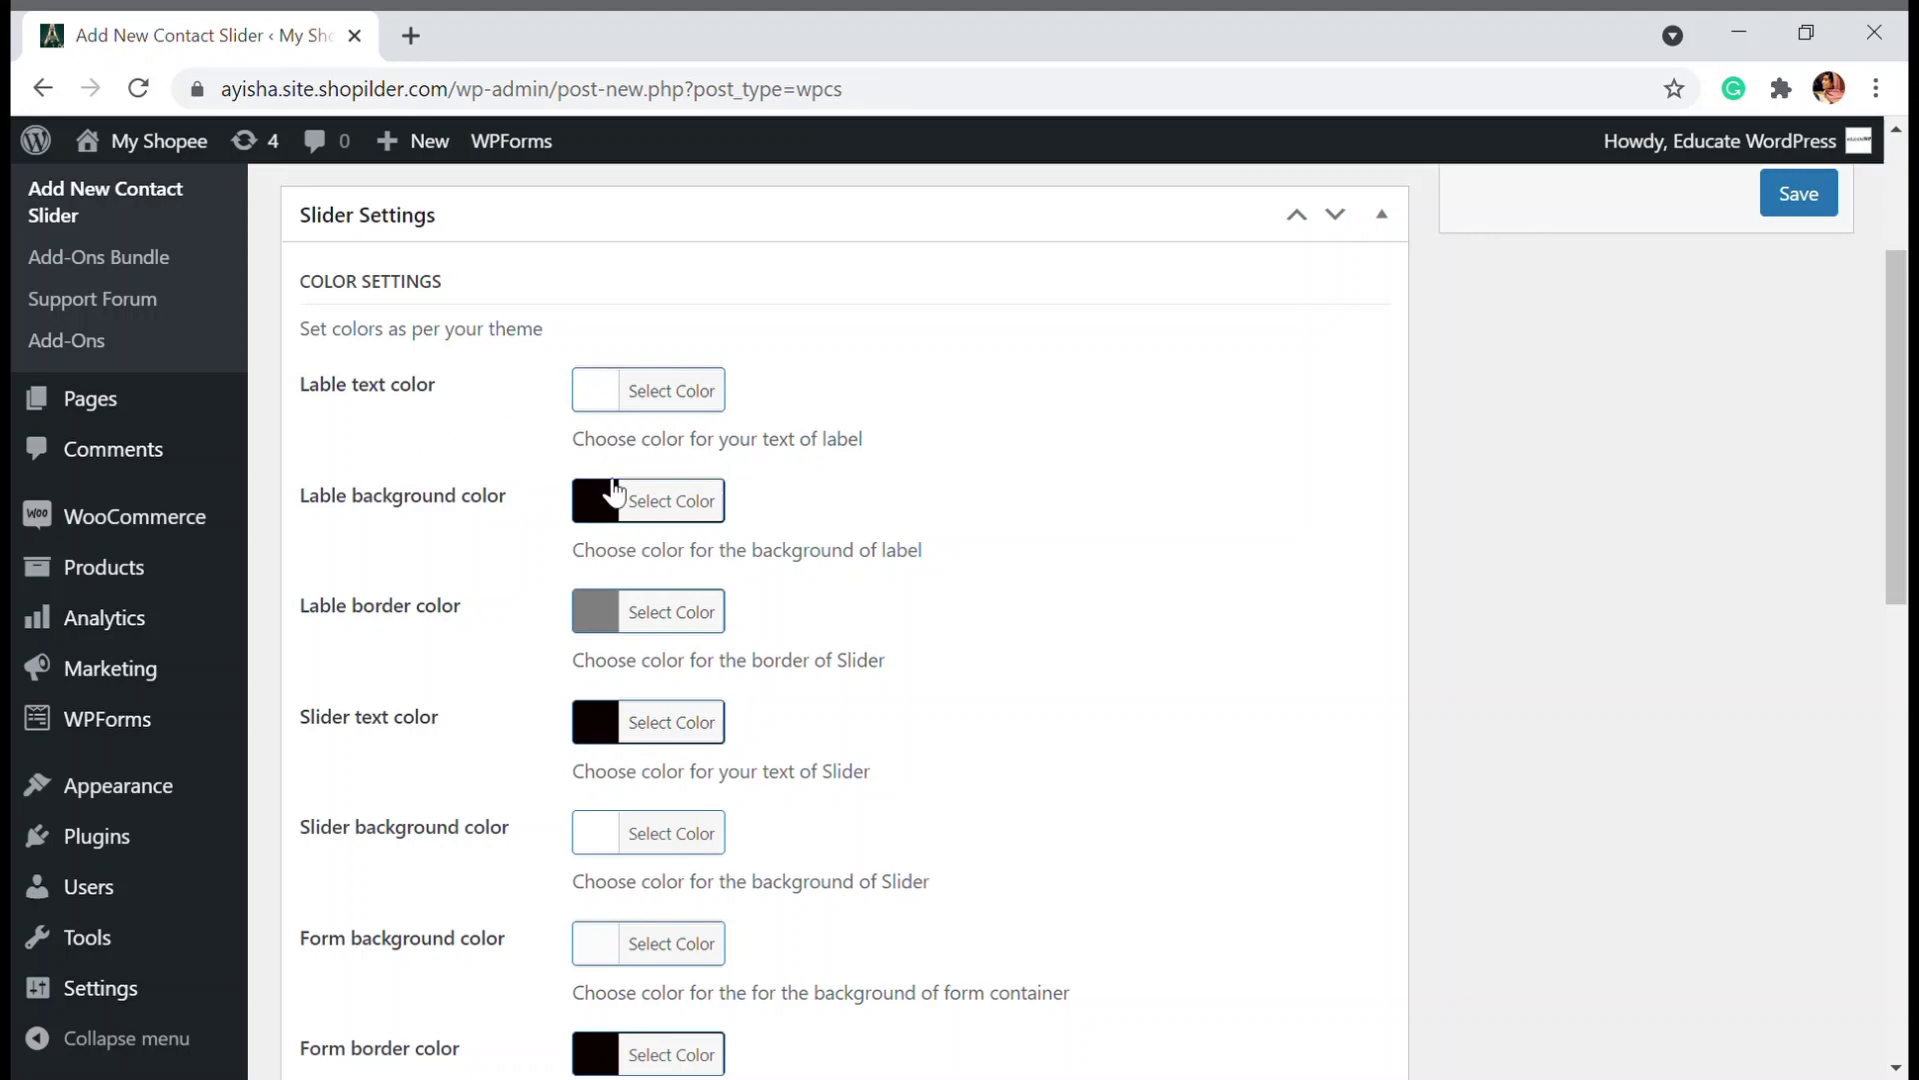
{"action": "left_click", "coordinate": [614, 492]}
{"action": "left_click", "coordinate": [727, 591]}
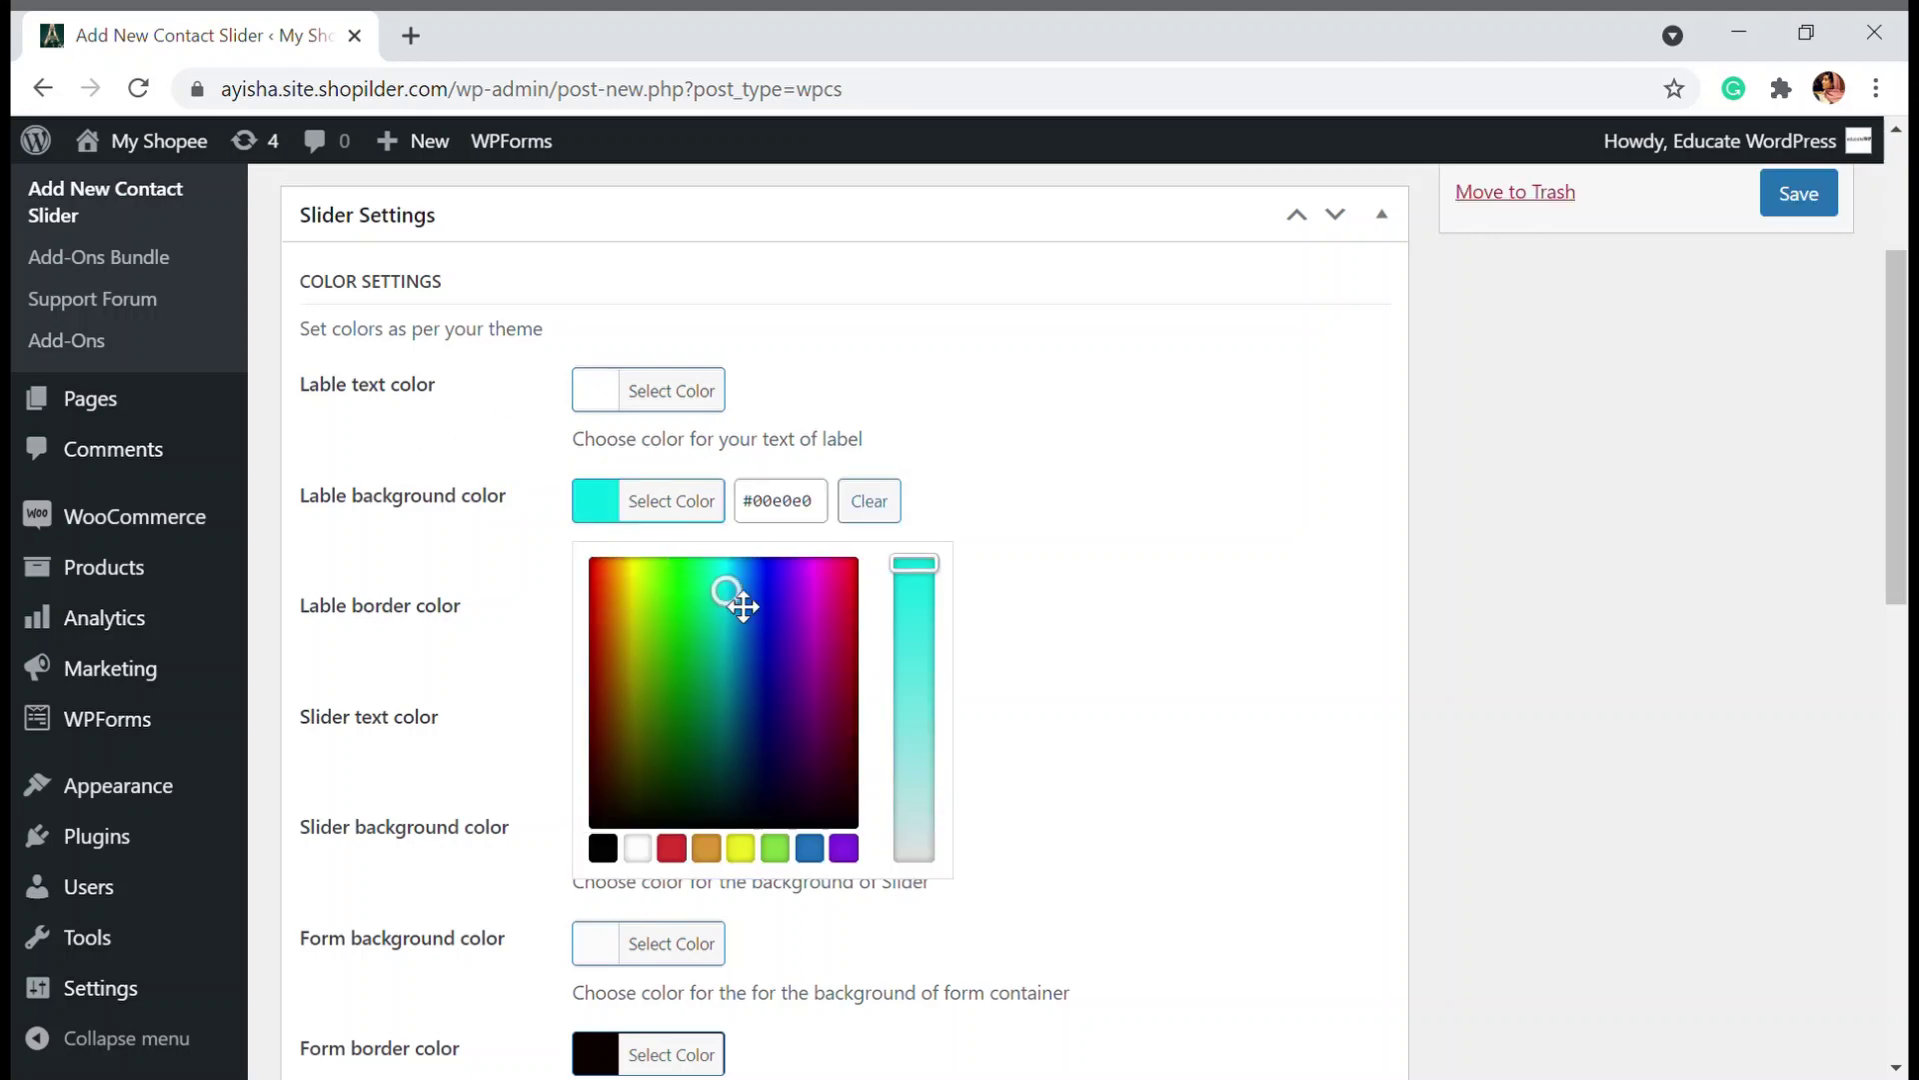
{"action": "left_click_drag", "start_coordinate": [743, 604], "coordinate": [729, 632]}
{"action": "left_click", "coordinate": [1043, 408]}
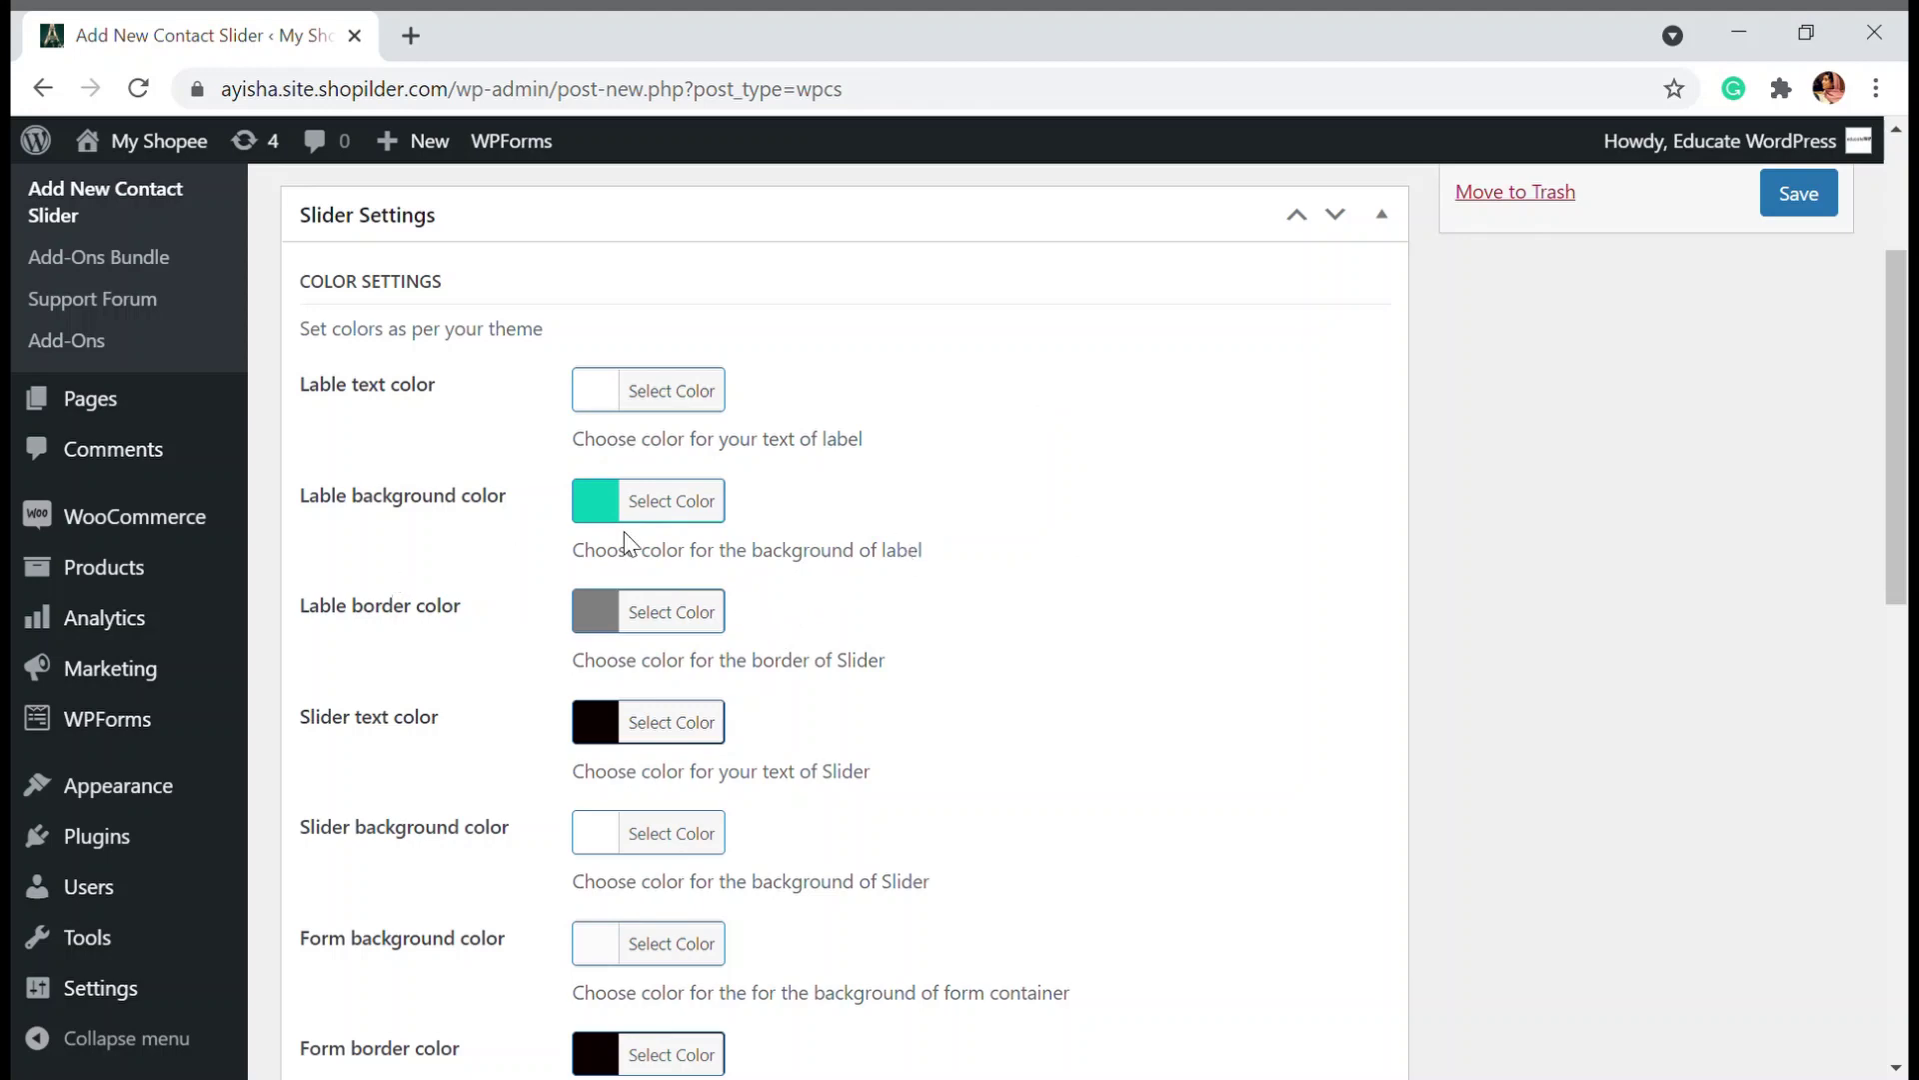
Step: Set the slider position to Right
{"action": "scroll", "coordinate": [622, 547], "scroll_direction": "down", "scroll_amount": 2}
{"action": "scroll", "coordinate": [484, 596], "scroll_direction": "down", "scroll_amount": 5}
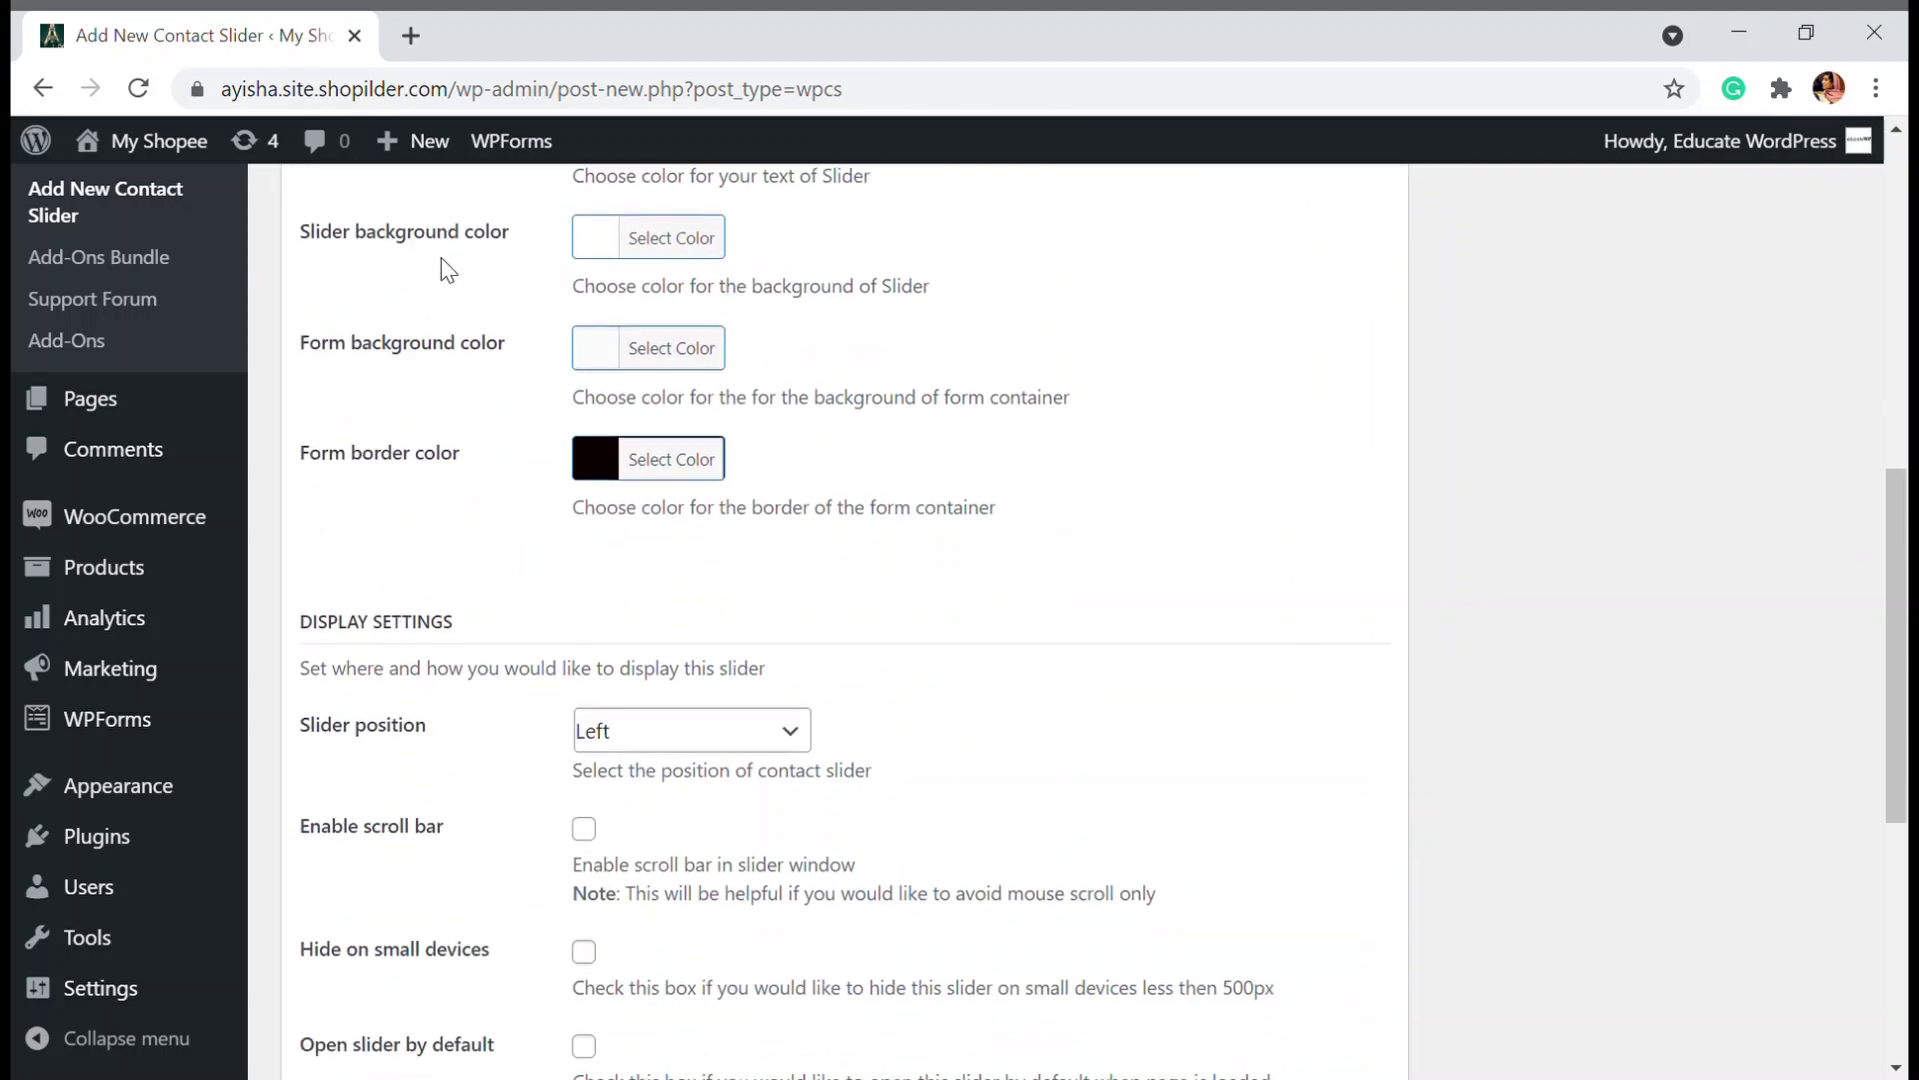
{"action": "scroll", "coordinate": [690, 559], "scroll_direction": "down", "scroll_amount": 2}
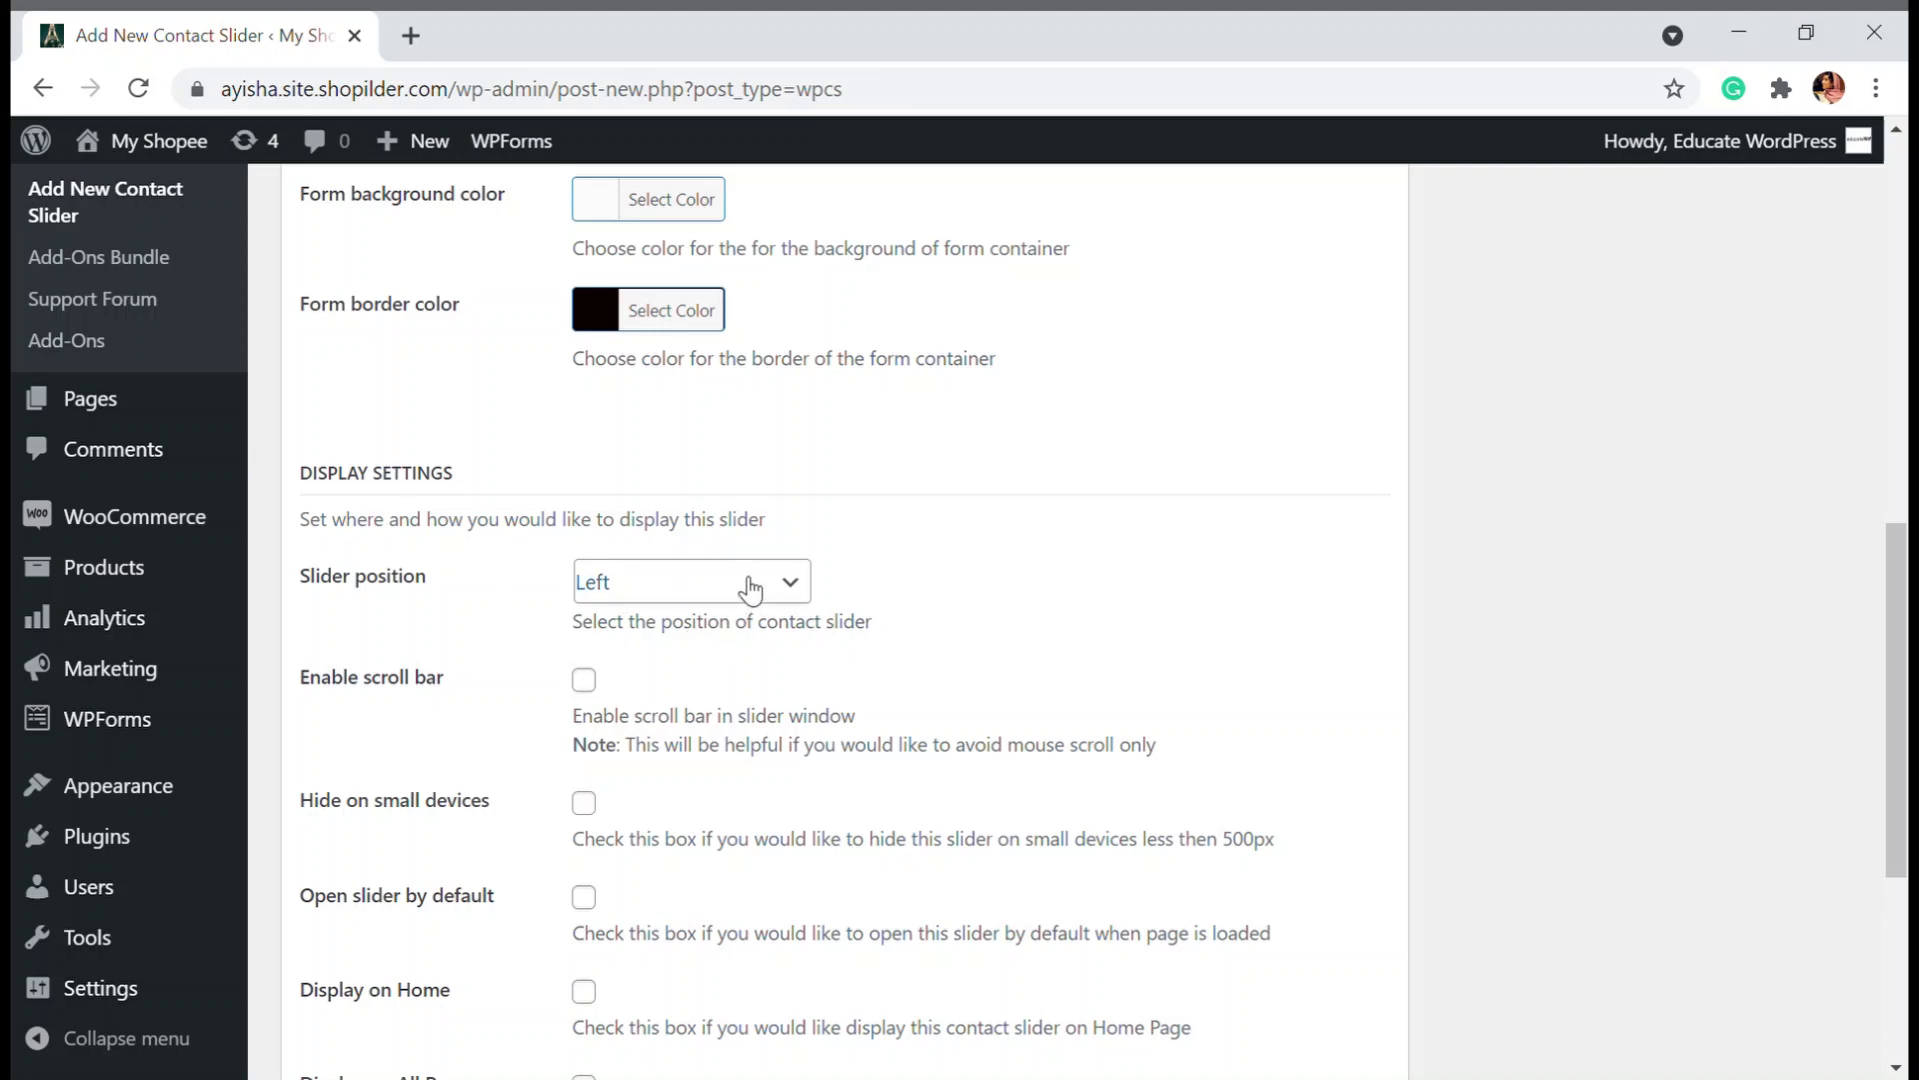
{"action": "left_click", "coordinate": [757, 584]}
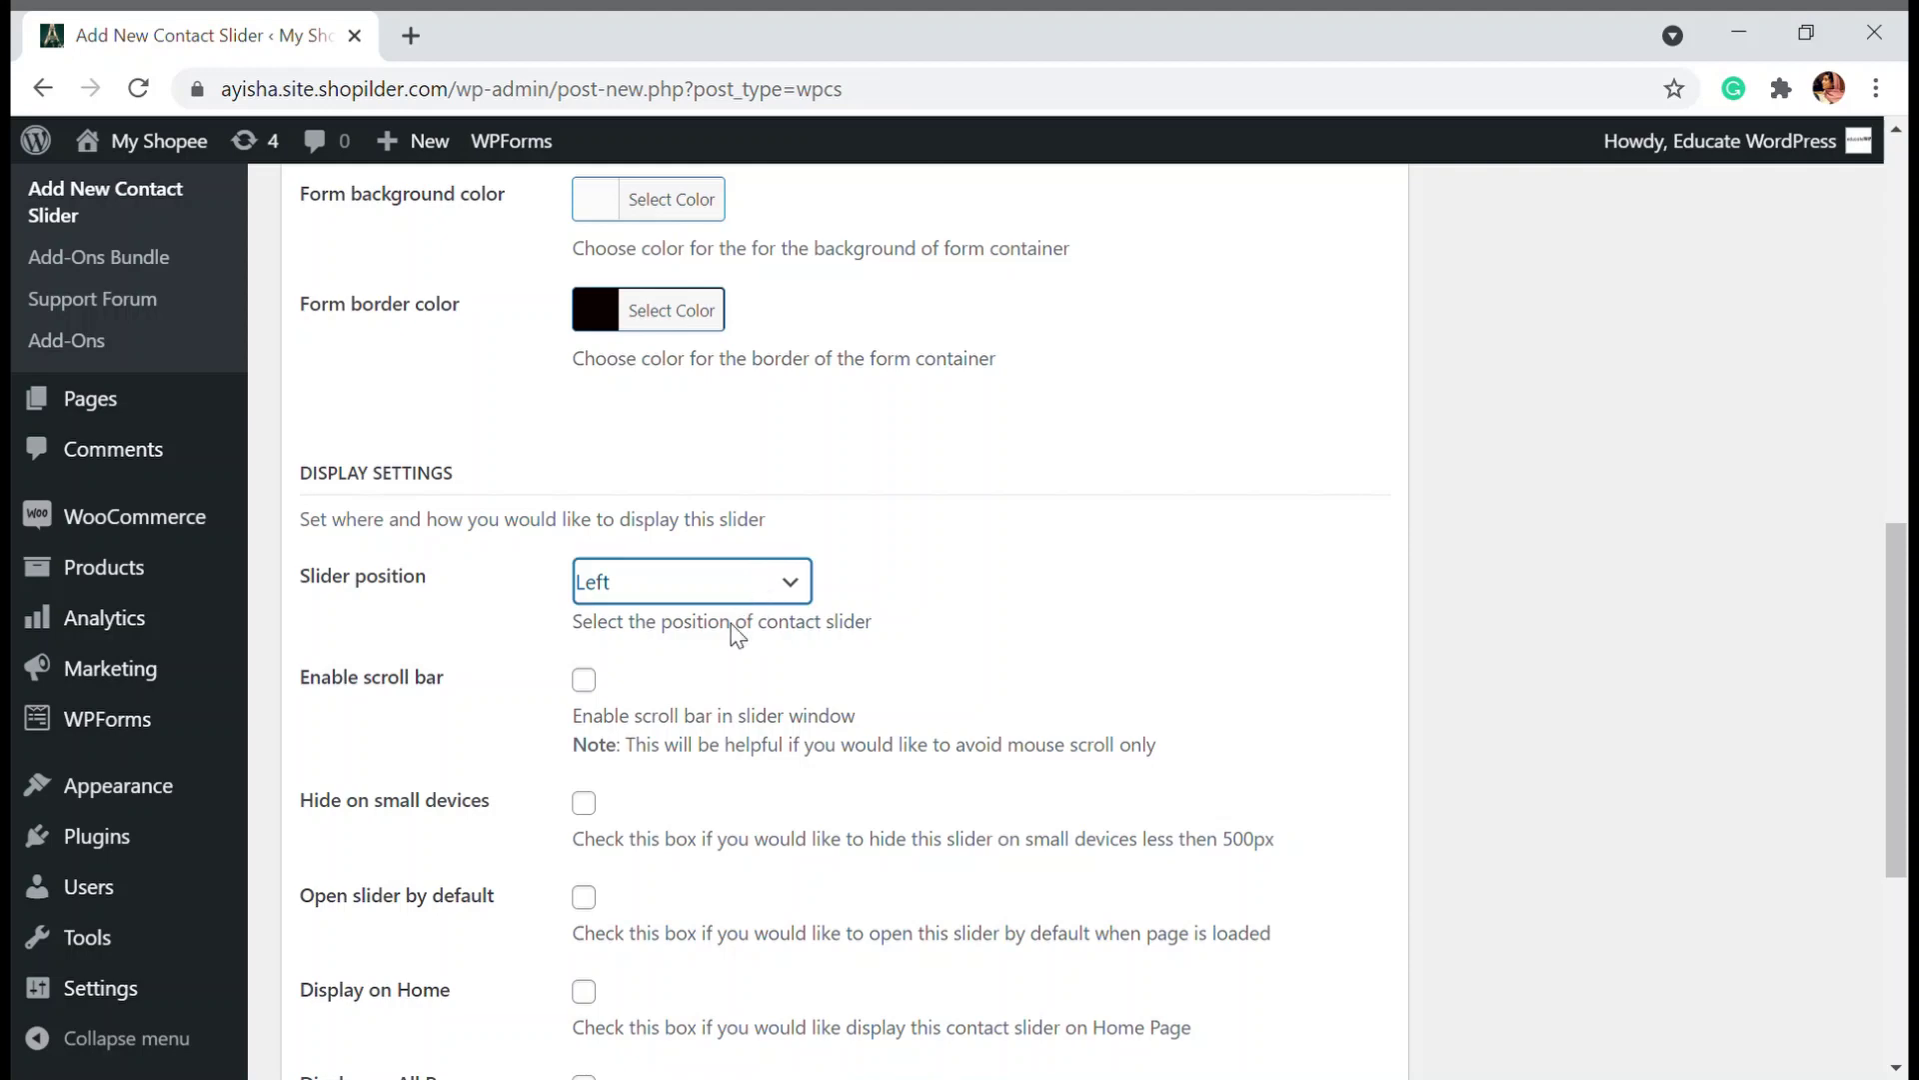
{"action": "key", "text": "Down"}
Step: Enable Hide on small devices and Display on Home, leaving the post selection empty
{"action": "scroll", "coordinate": [841, 613], "scroll_direction": "down", "scroll_amount": 3}
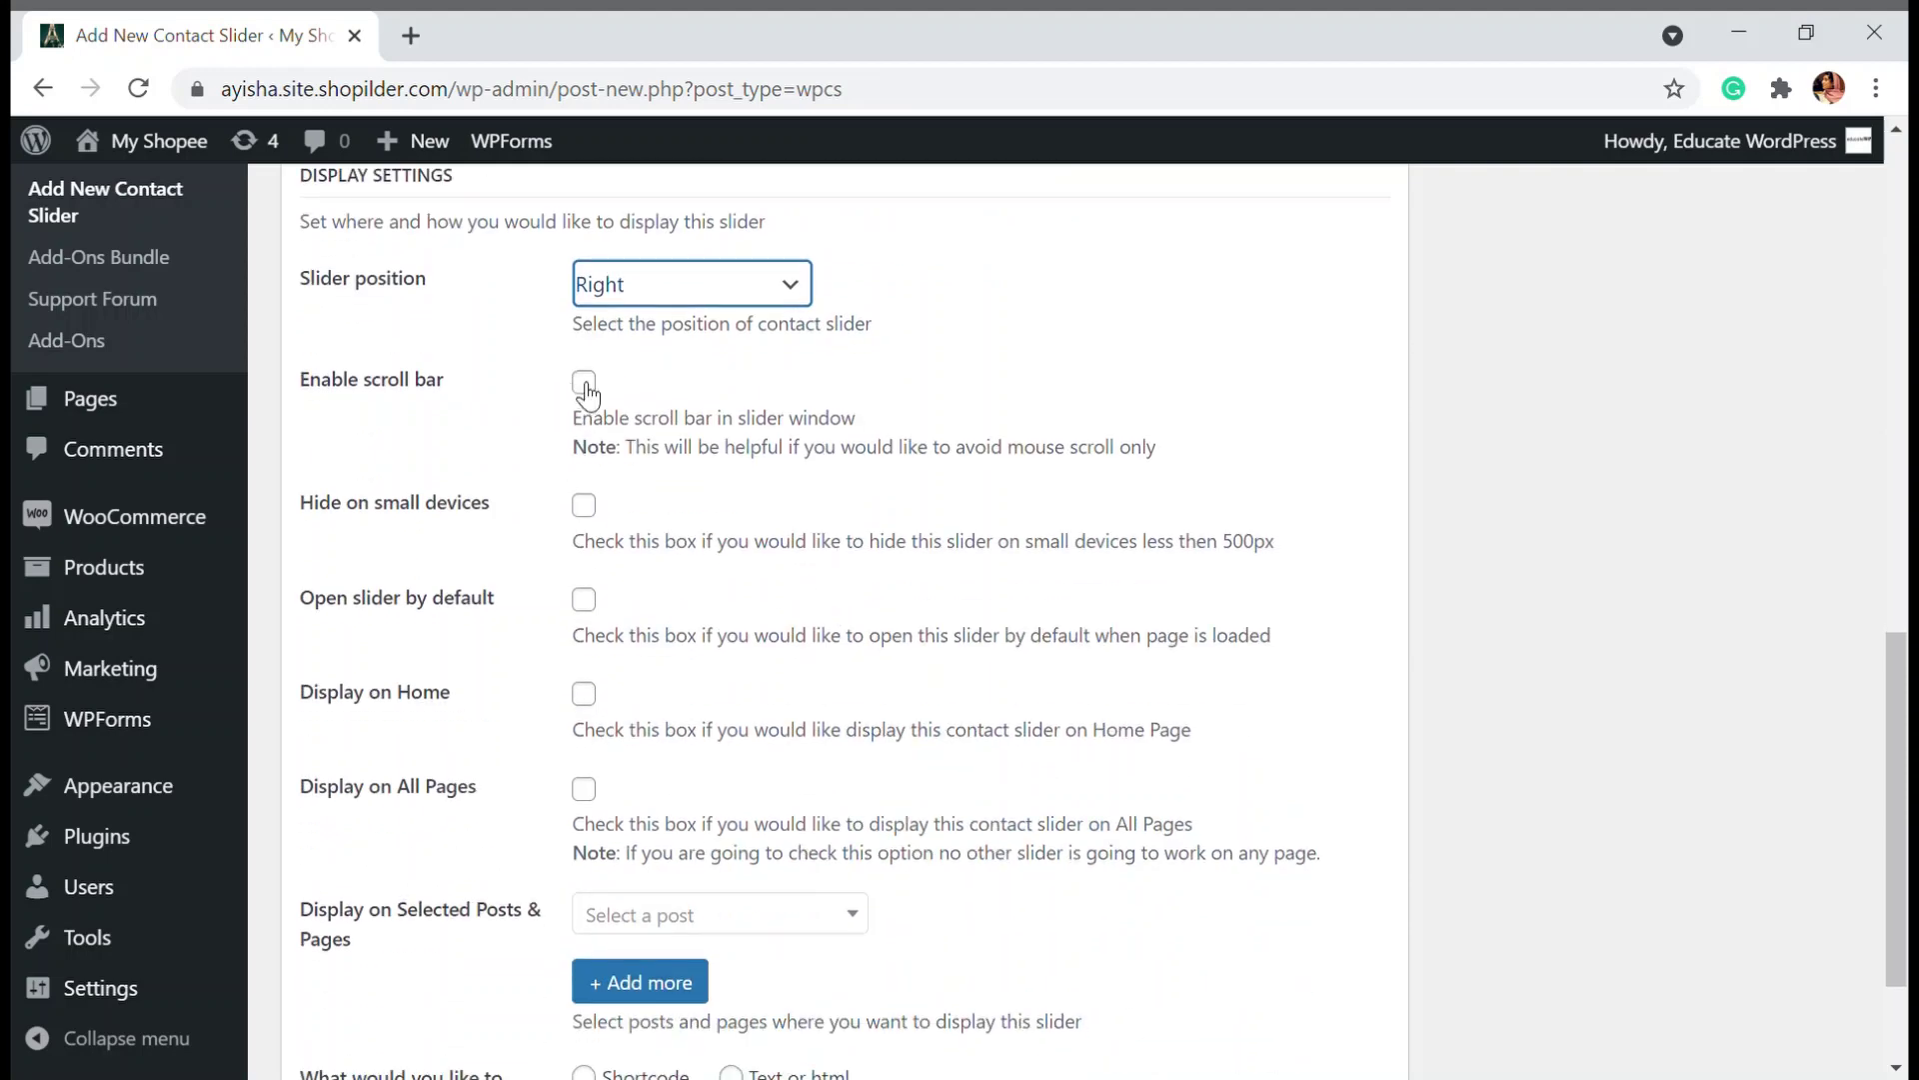
{"action": "left_click", "coordinate": [588, 507]}
{"action": "scroll", "coordinate": [940, 488], "scroll_direction": "down", "scroll_amount": 2}
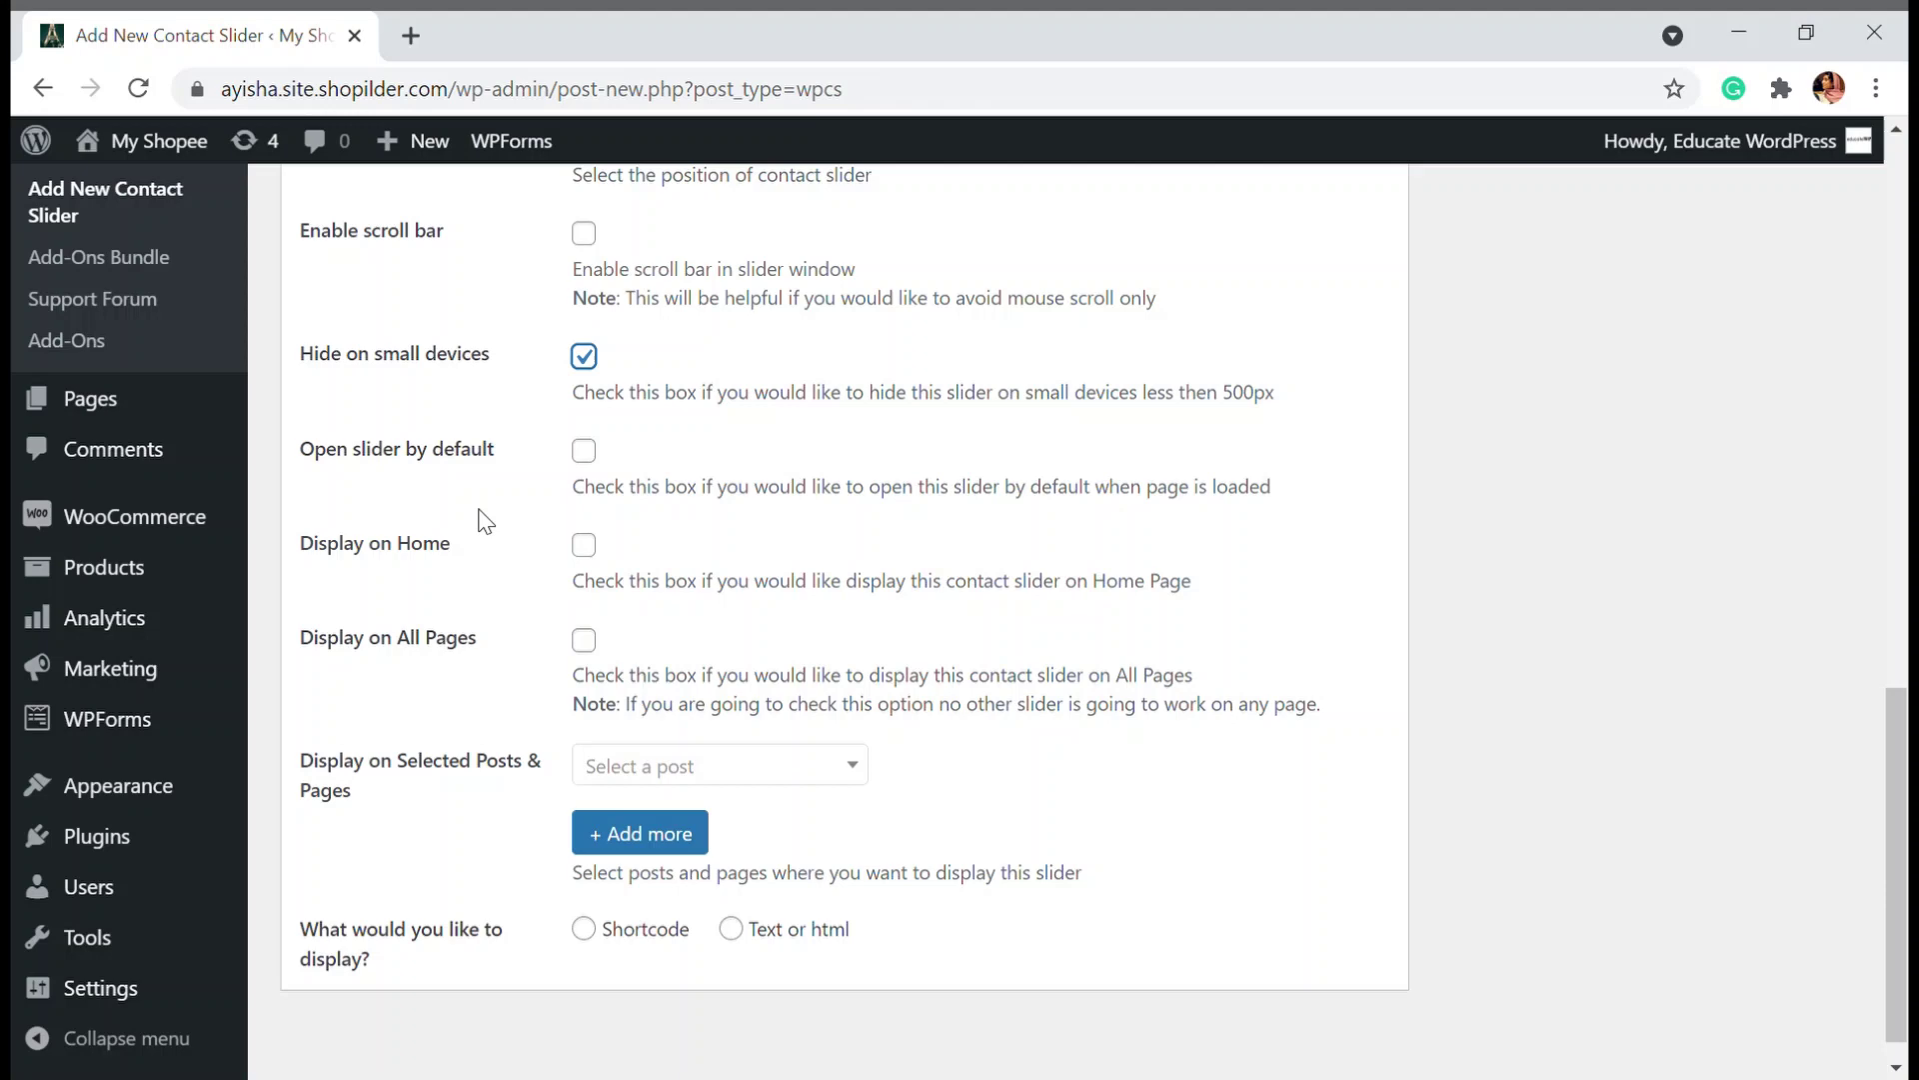
{"action": "left_click", "coordinate": [588, 549]}
{"action": "left_click", "coordinate": [705, 778]}
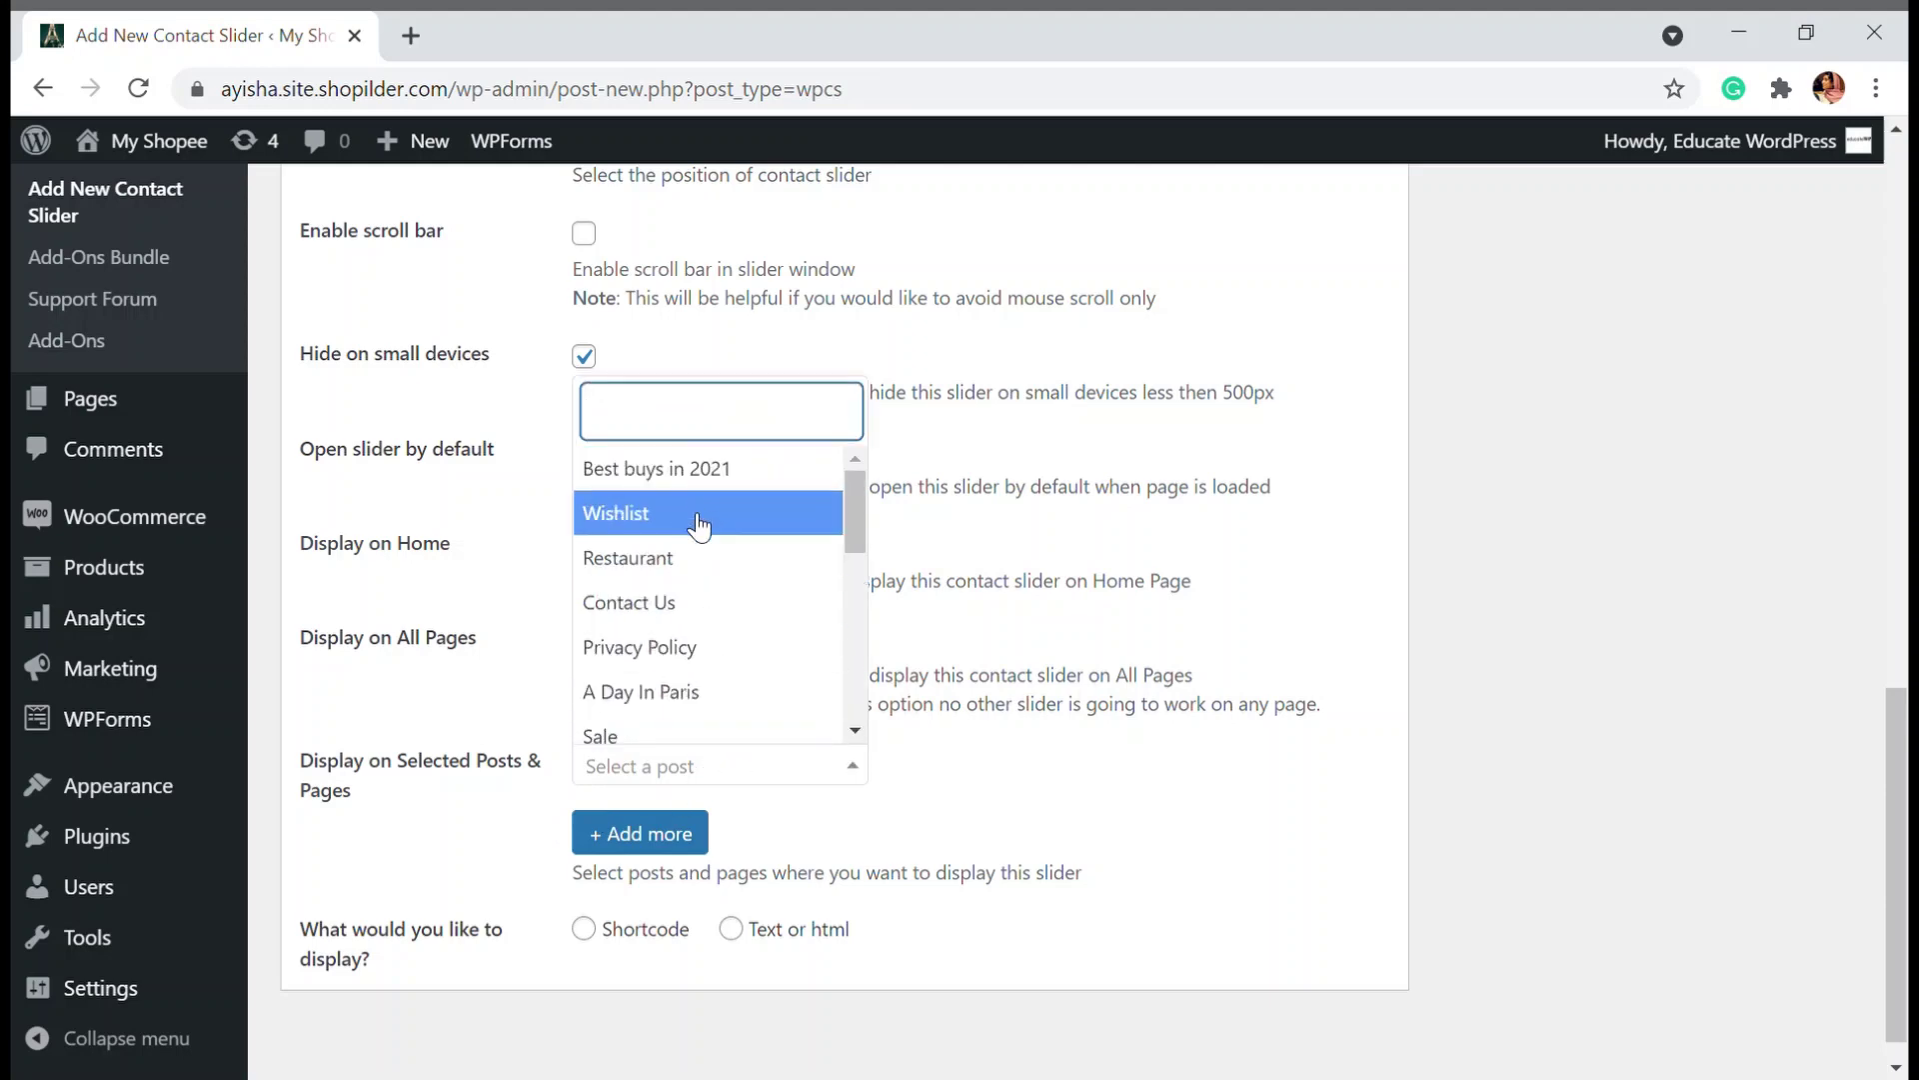
{"action": "scroll", "coordinate": [716, 643], "scroll_direction": "down", "scroll_amount": 3}
{"action": "left_click", "coordinate": [756, 794]}
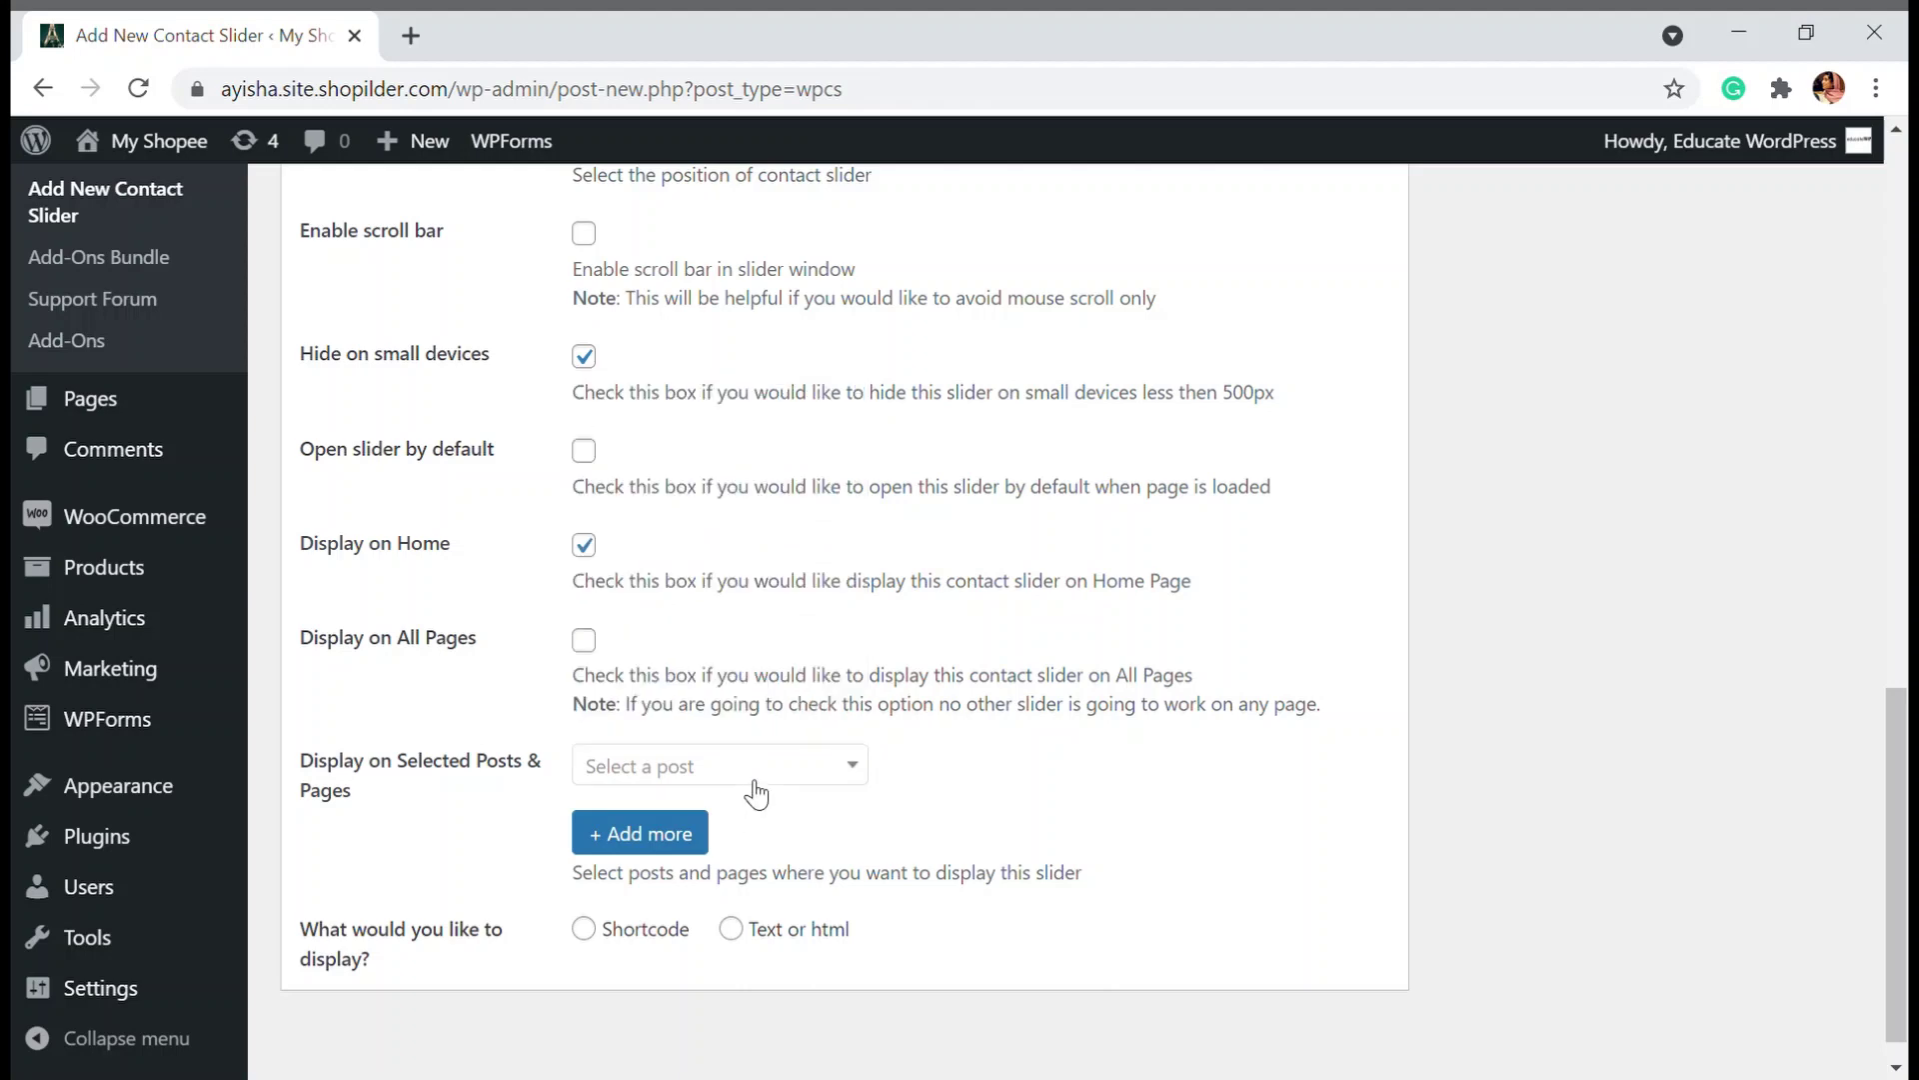
{"action": "scroll", "coordinate": [853, 814], "scroll_direction": "down", "scroll_amount": 1}
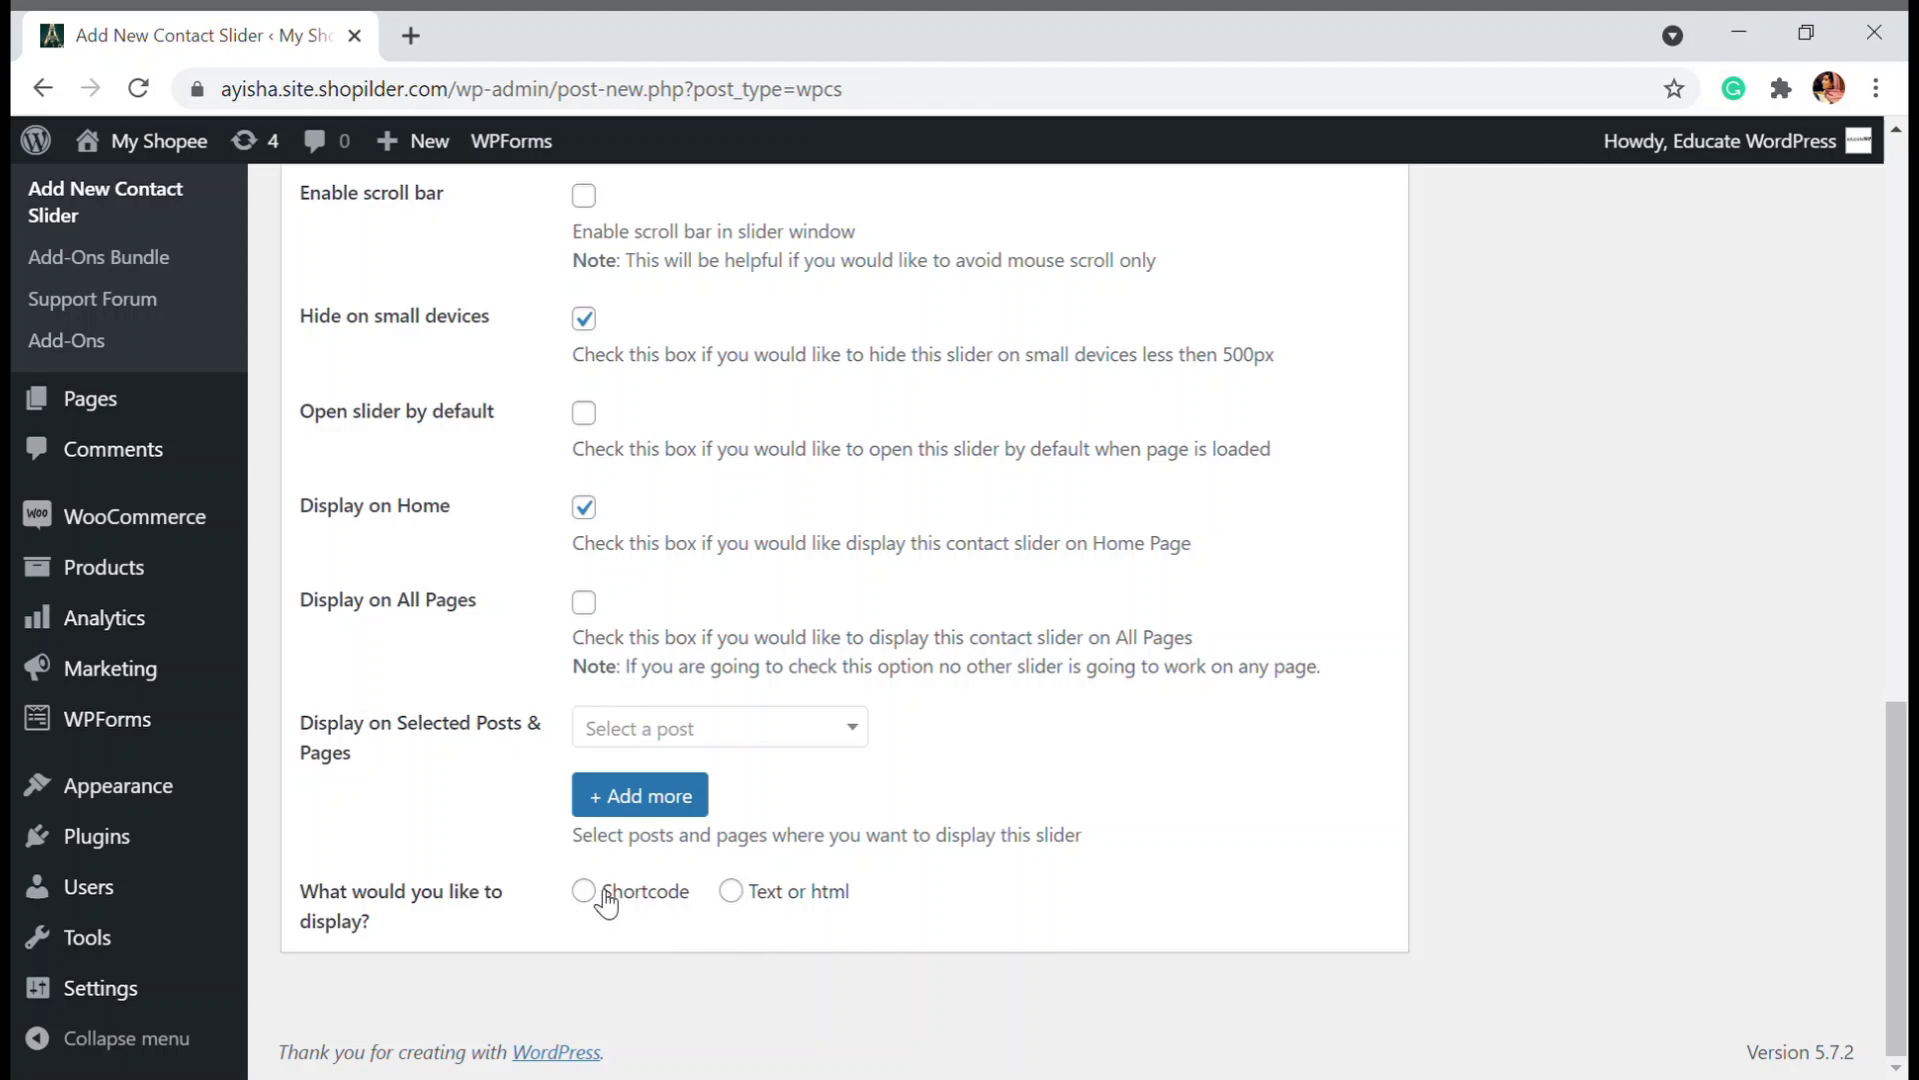
Step: Choose Shortcode as the slider's display content, then go to the WPForms forms overview
{"action": "left_click", "coordinate": [738, 904]}
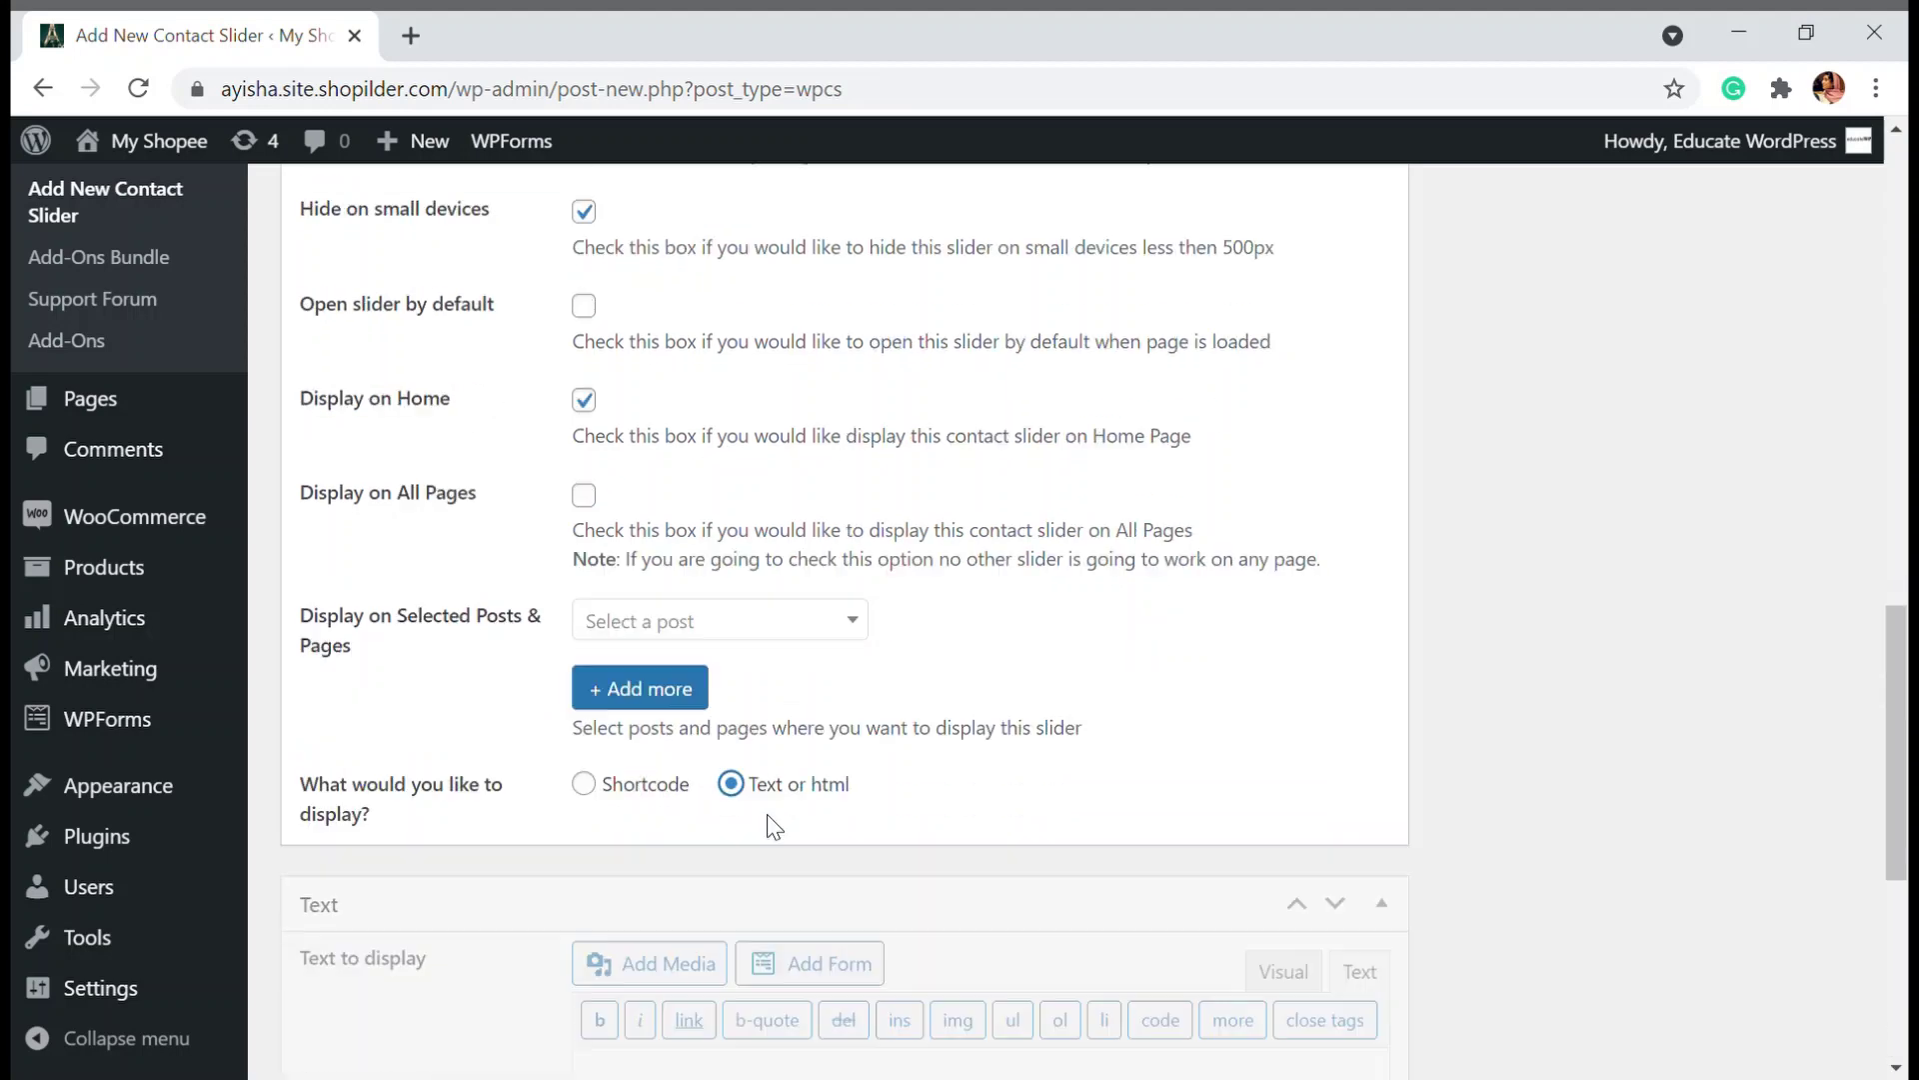
{"action": "scroll", "coordinate": [771, 826], "scroll_direction": "down", "scroll_amount": 4}
{"action": "left_click", "coordinate": [586, 449]}
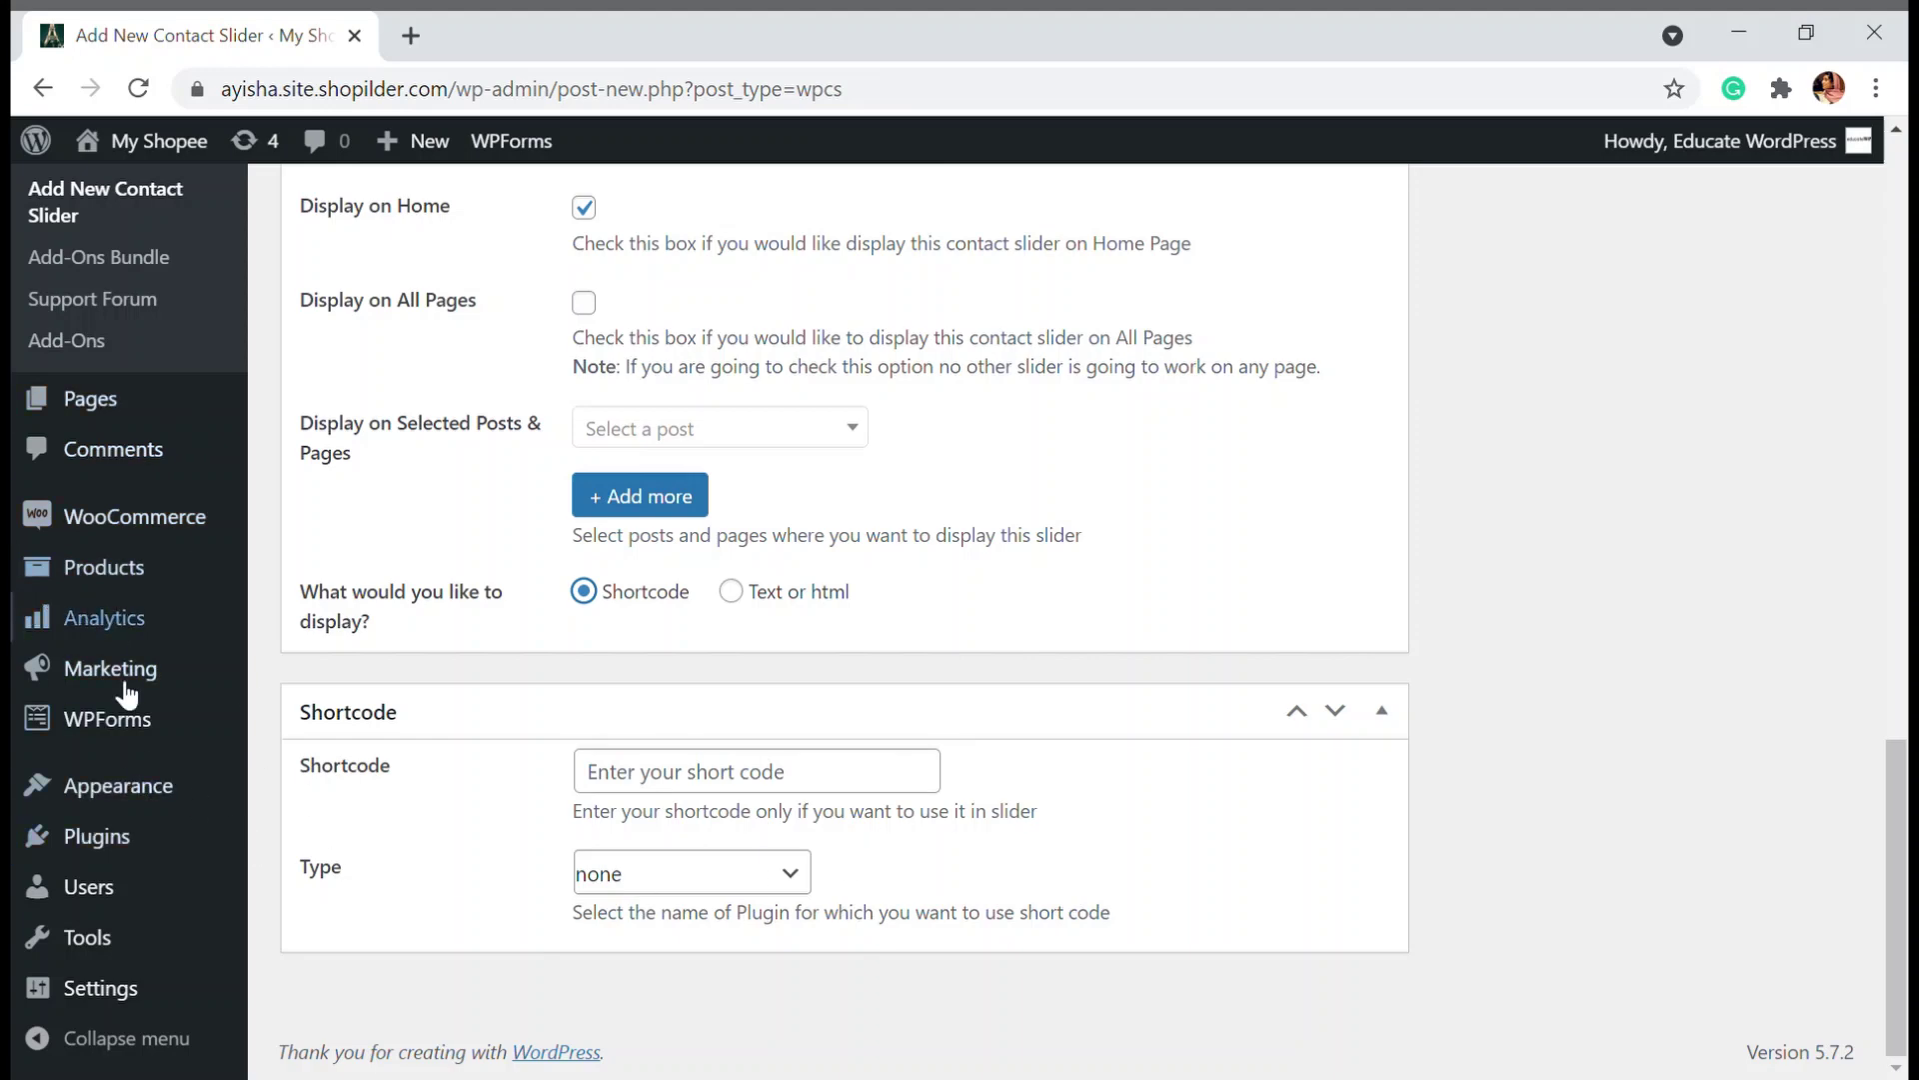
{"action": "left_click", "coordinate": [139, 730]}
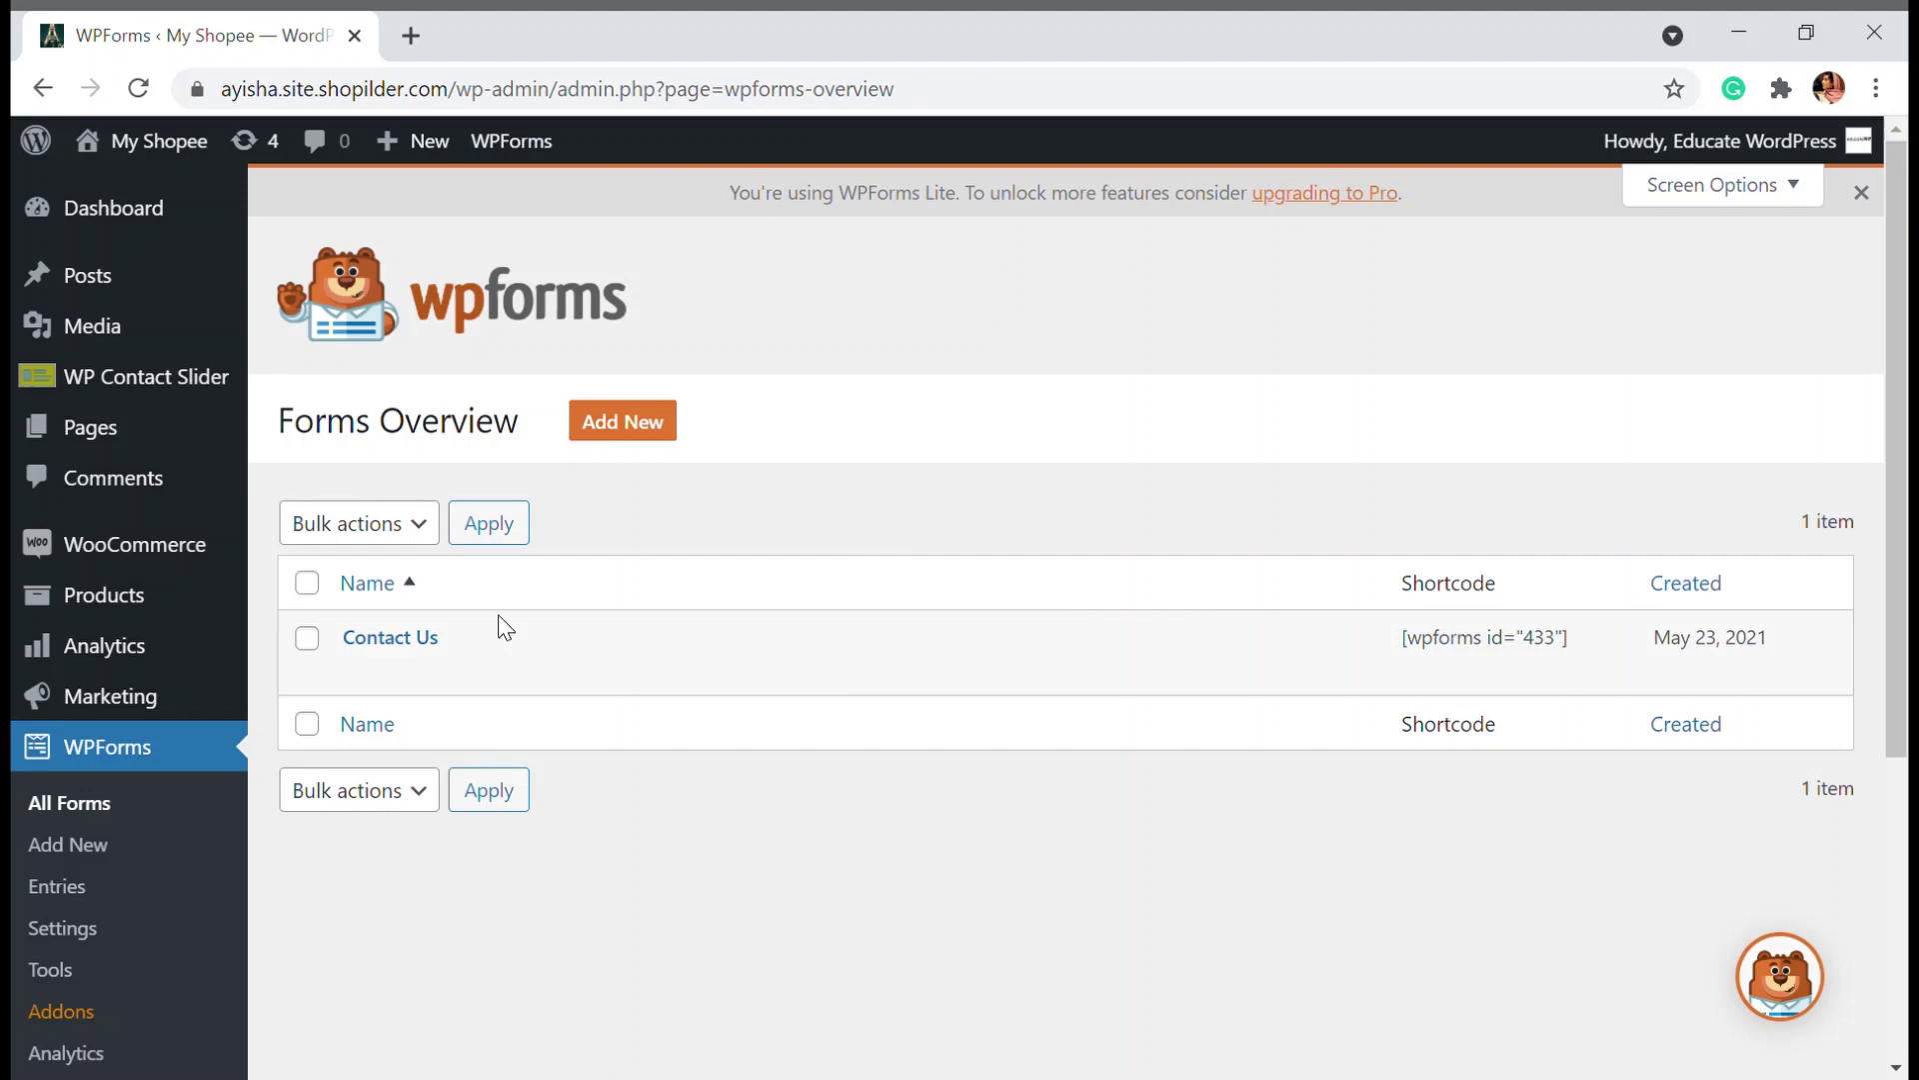
Step: Copy the Contact Us form's shortcode [wpforms id="433"] and return to the contact sliders list
{"action": "mouse_move", "coordinate": [322, 656]}
{"action": "left_click_drag", "start_coordinate": [1403, 645], "coordinate": [1611, 664]}
{"action": "key", "text": "ctrl+c"}
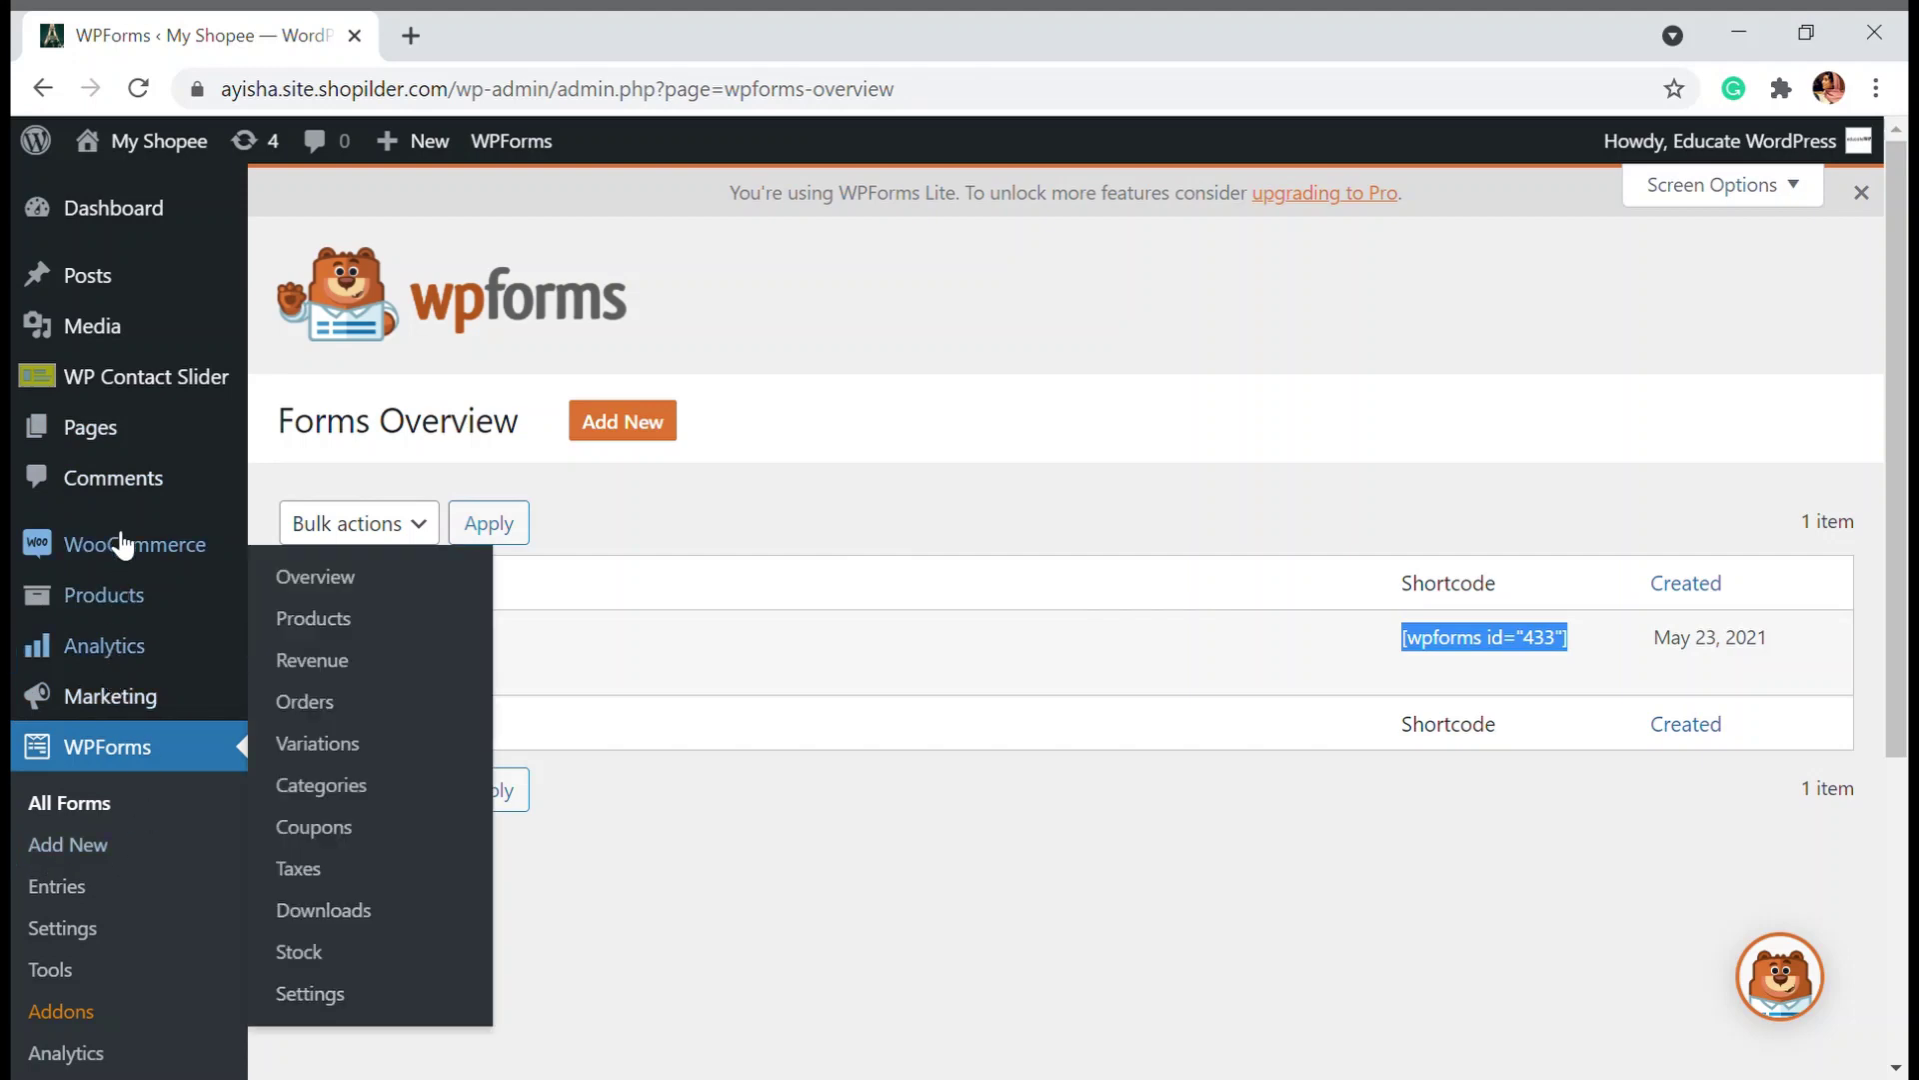
{"action": "left_click", "coordinate": [170, 390]}
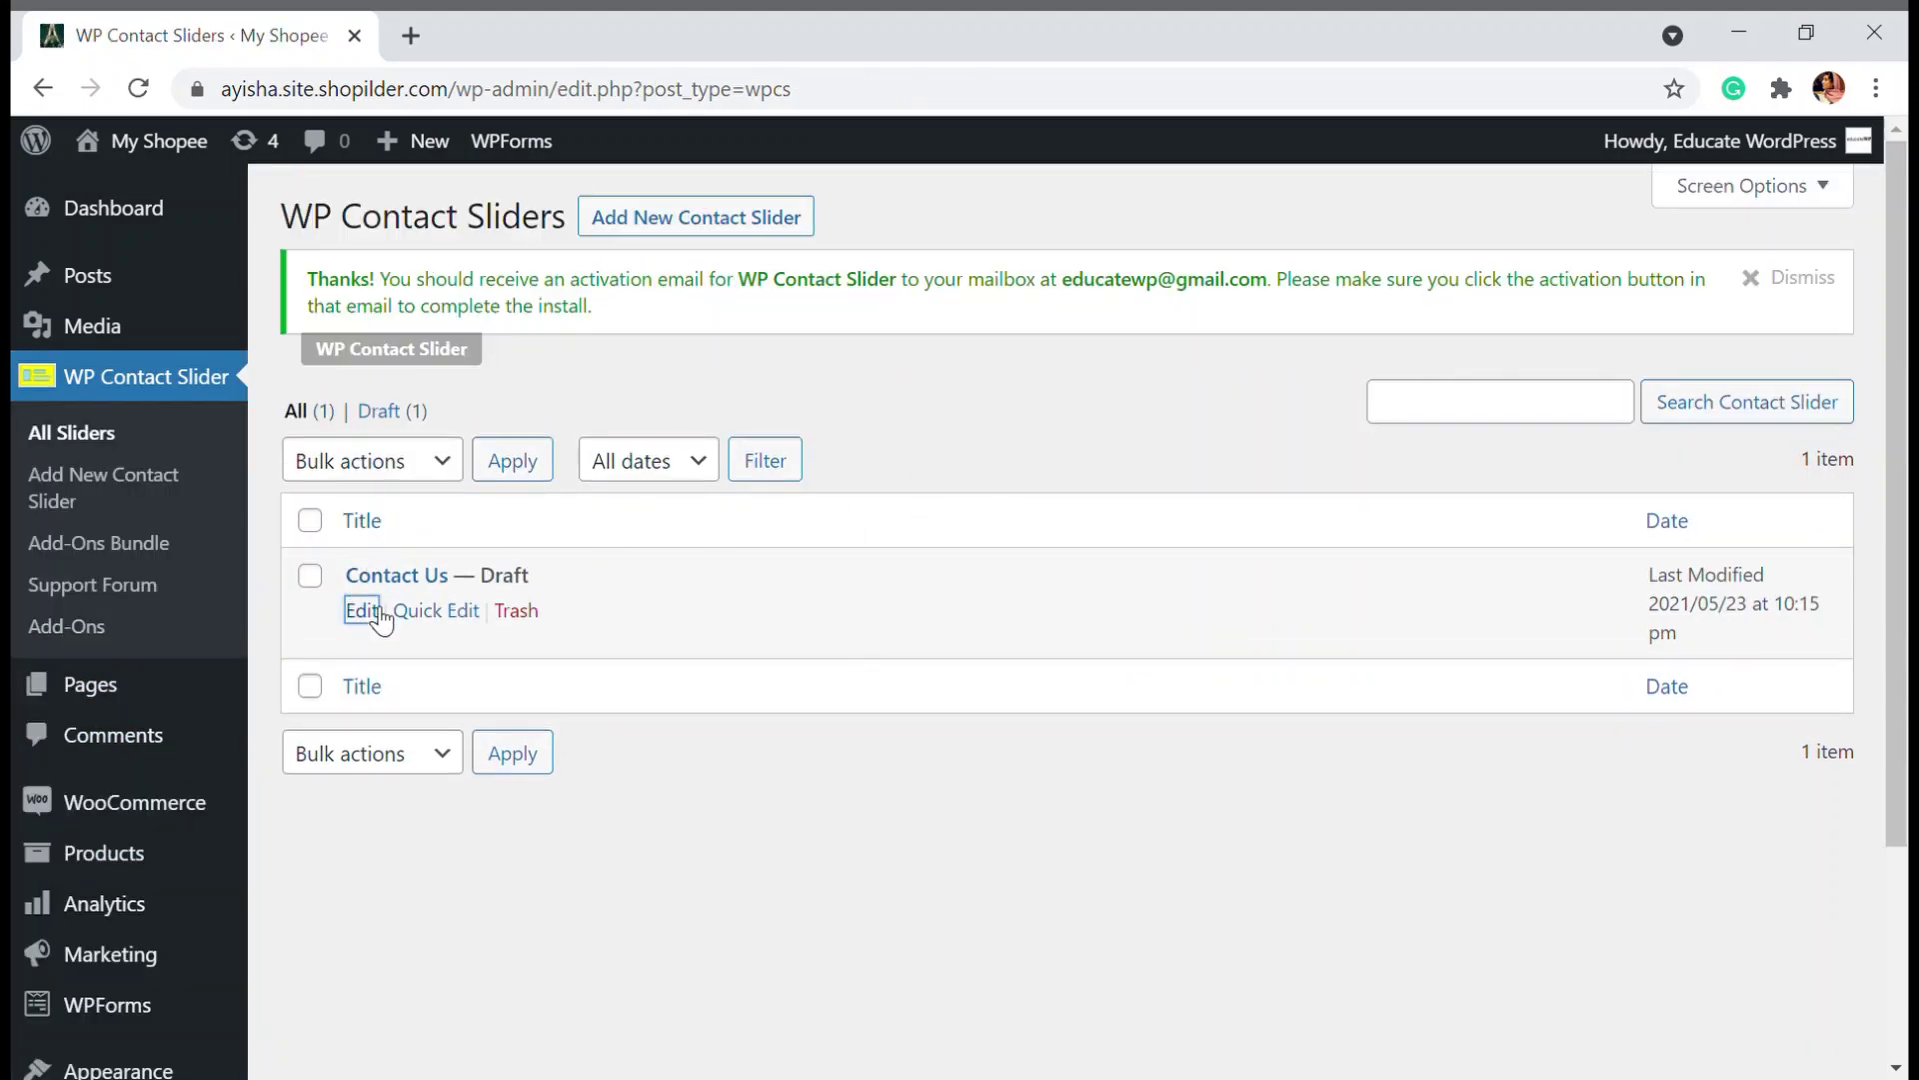
Step: Edit the Contact Us slider, choose Shortcode, and paste [wpforms id="433"] into the Shortcode field
{"action": "left_click", "coordinate": [370, 608]}
{"action": "scroll", "coordinate": [942, 570], "scroll_direction": "down", "scroll_amount": 15}
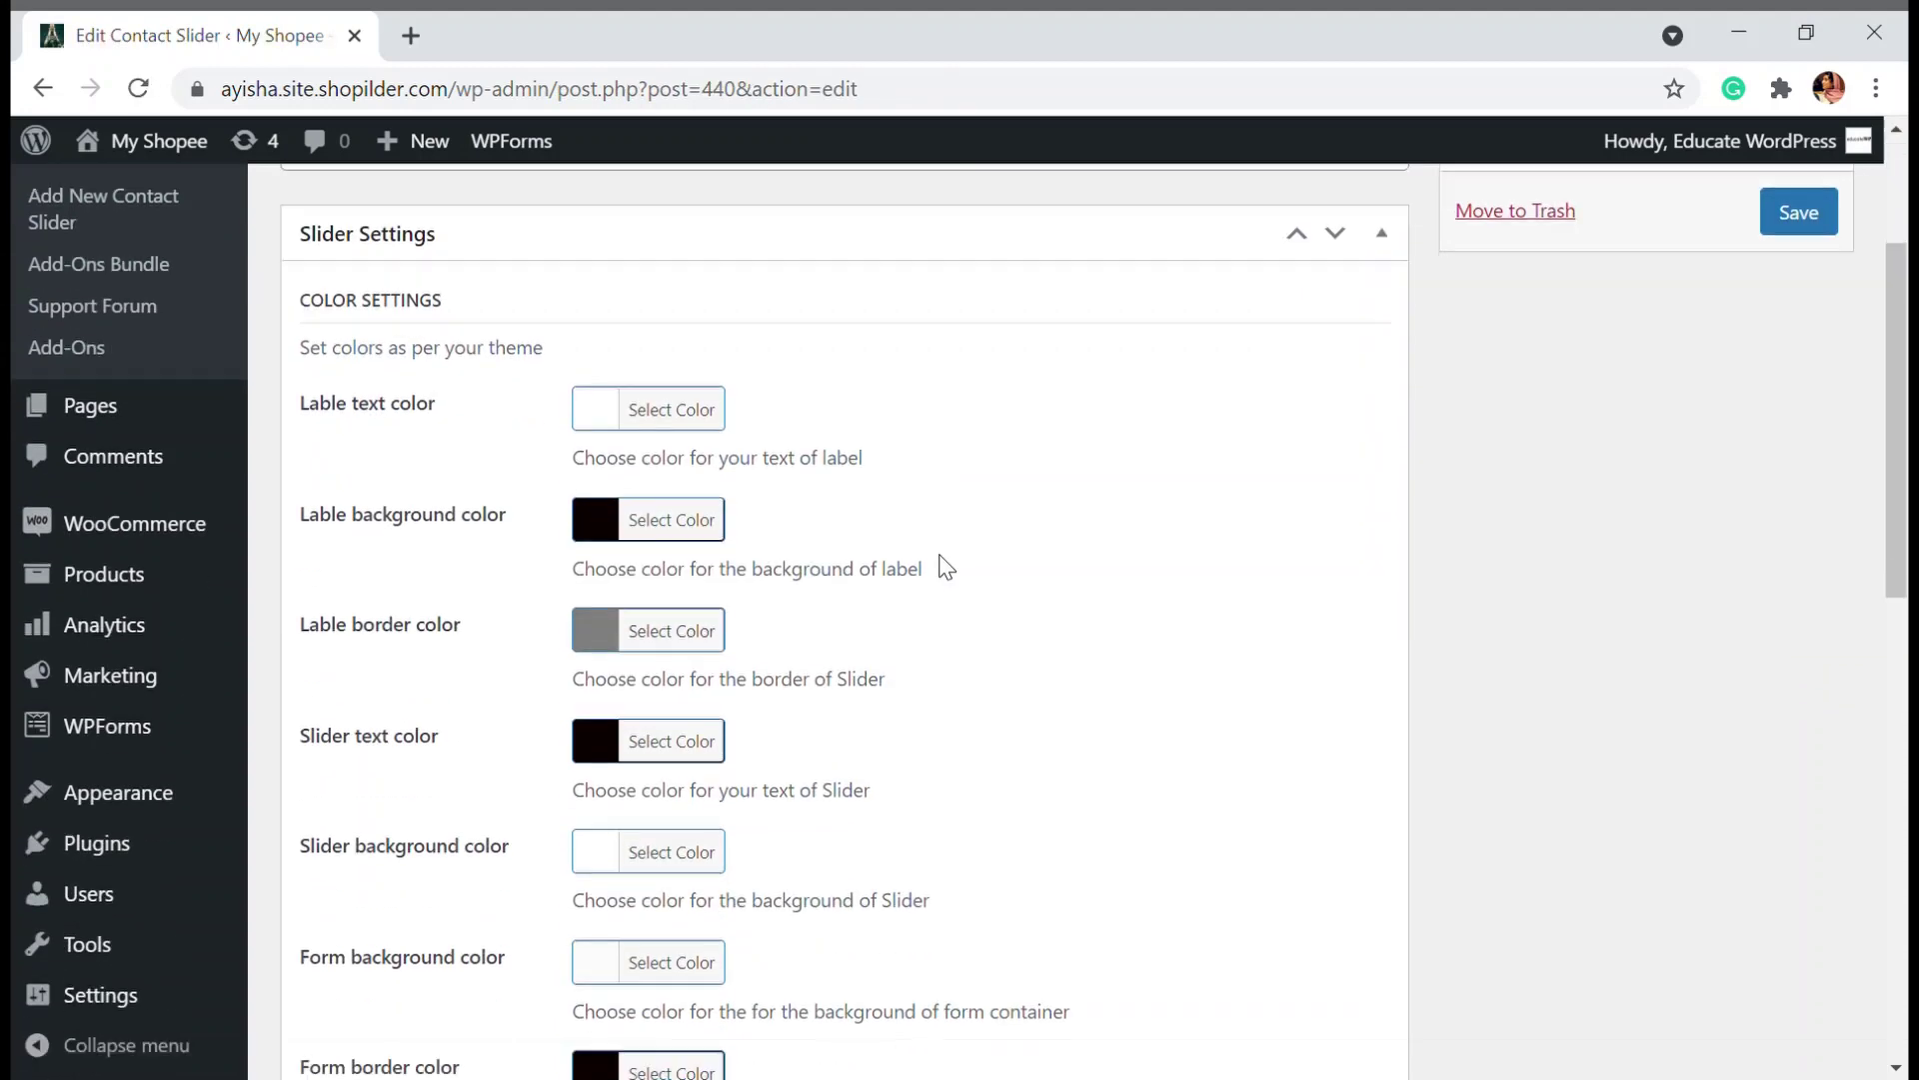
{"action": "left_click", "coordinate": [586, 890]}
{"action": "scroll", "coordinate": [700, 799], "scroll_direction": "down", "scroll_amount": 3}
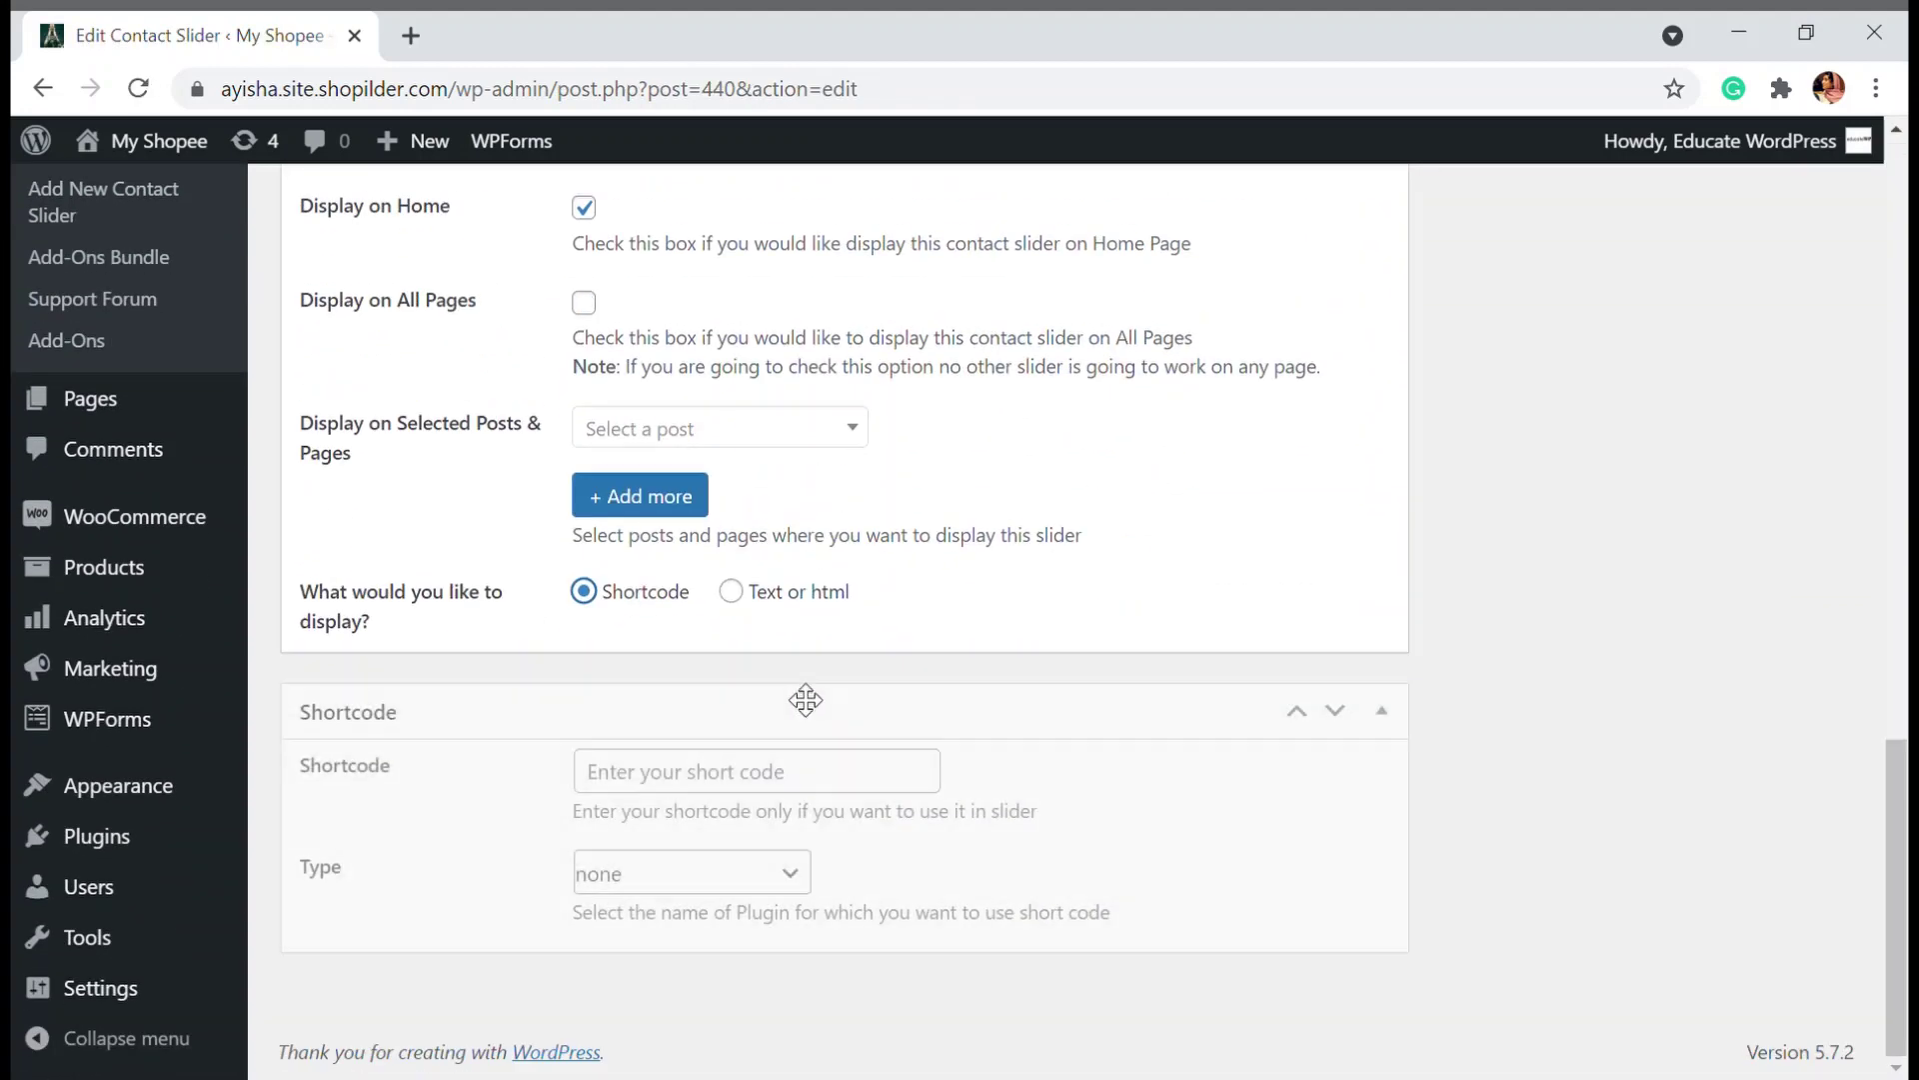
{"action": "left_click", "coordinate": [700, 775]}
{"action": "key", "text": "ctrl+v"}
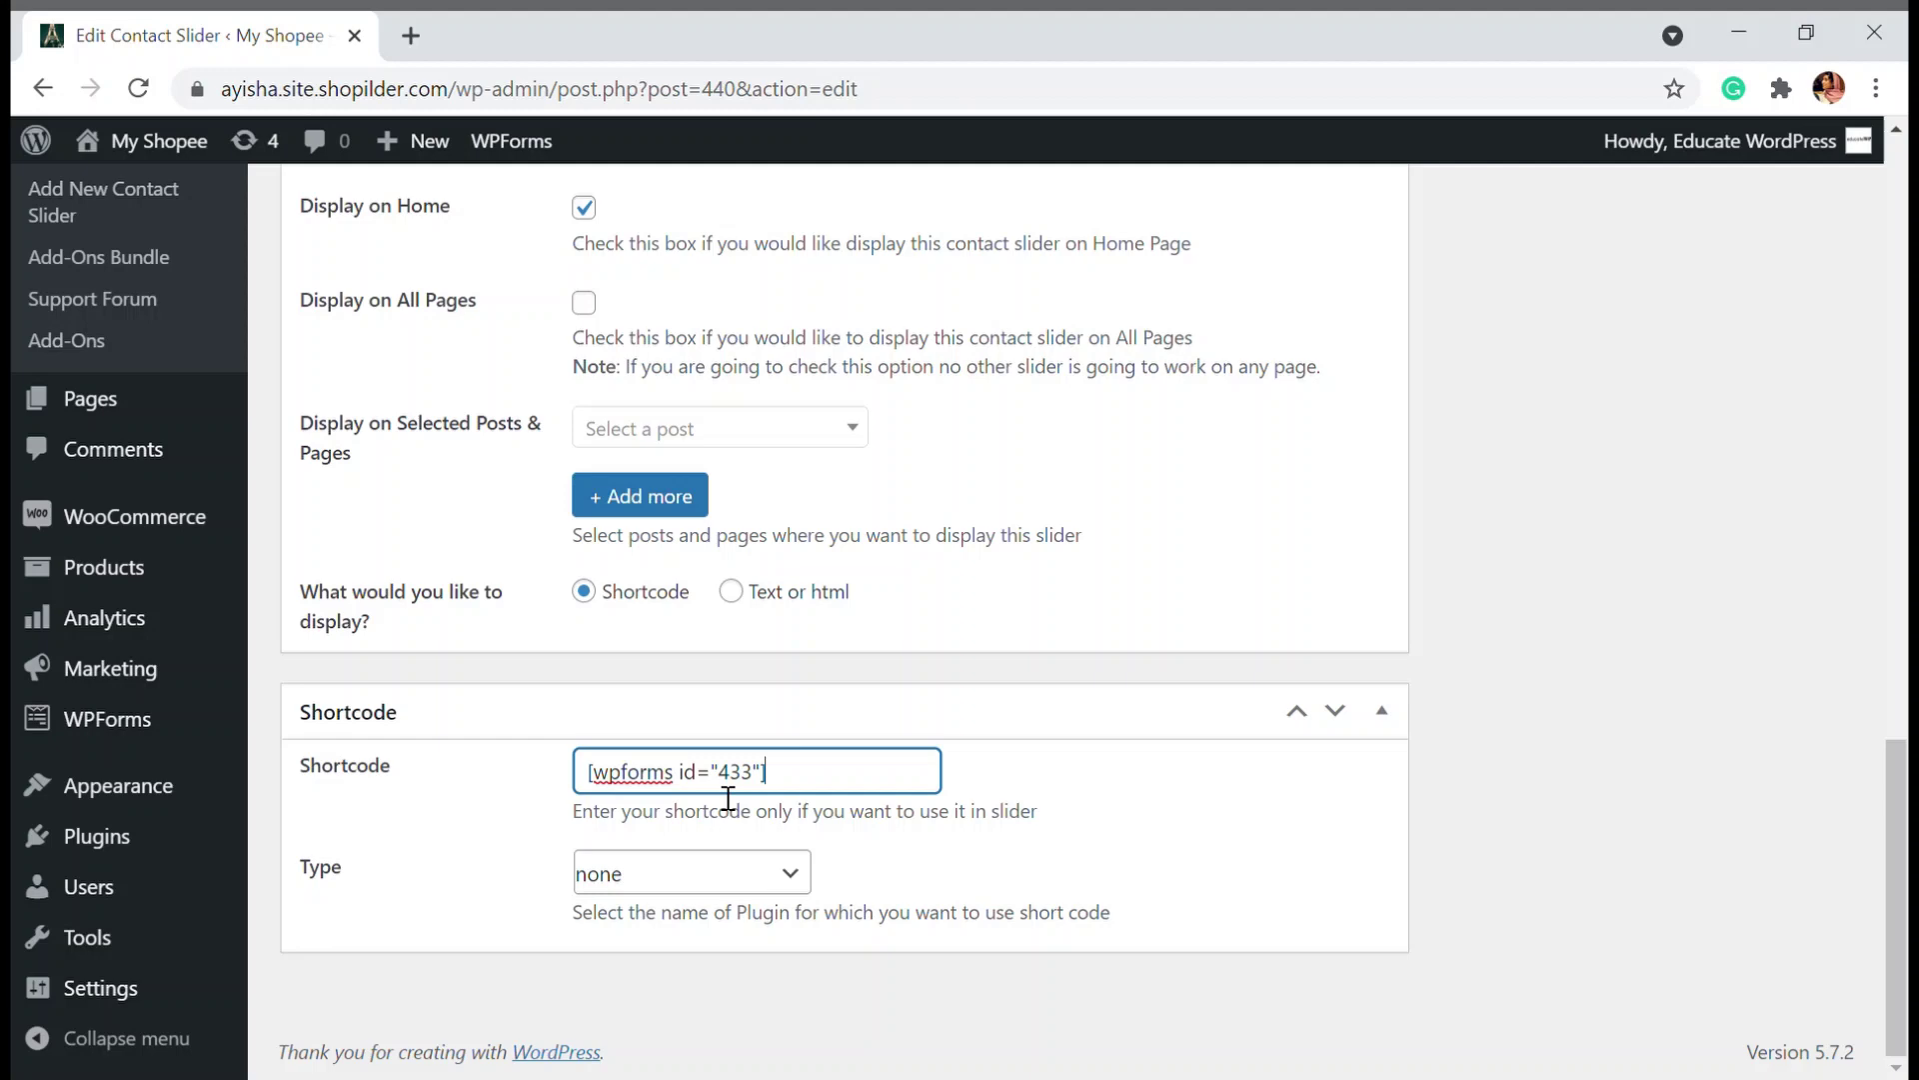
Step: Set the shortcode type to Wp-forms and publish the slider
{"action": "left_click", "coordinate": [678, 892]}
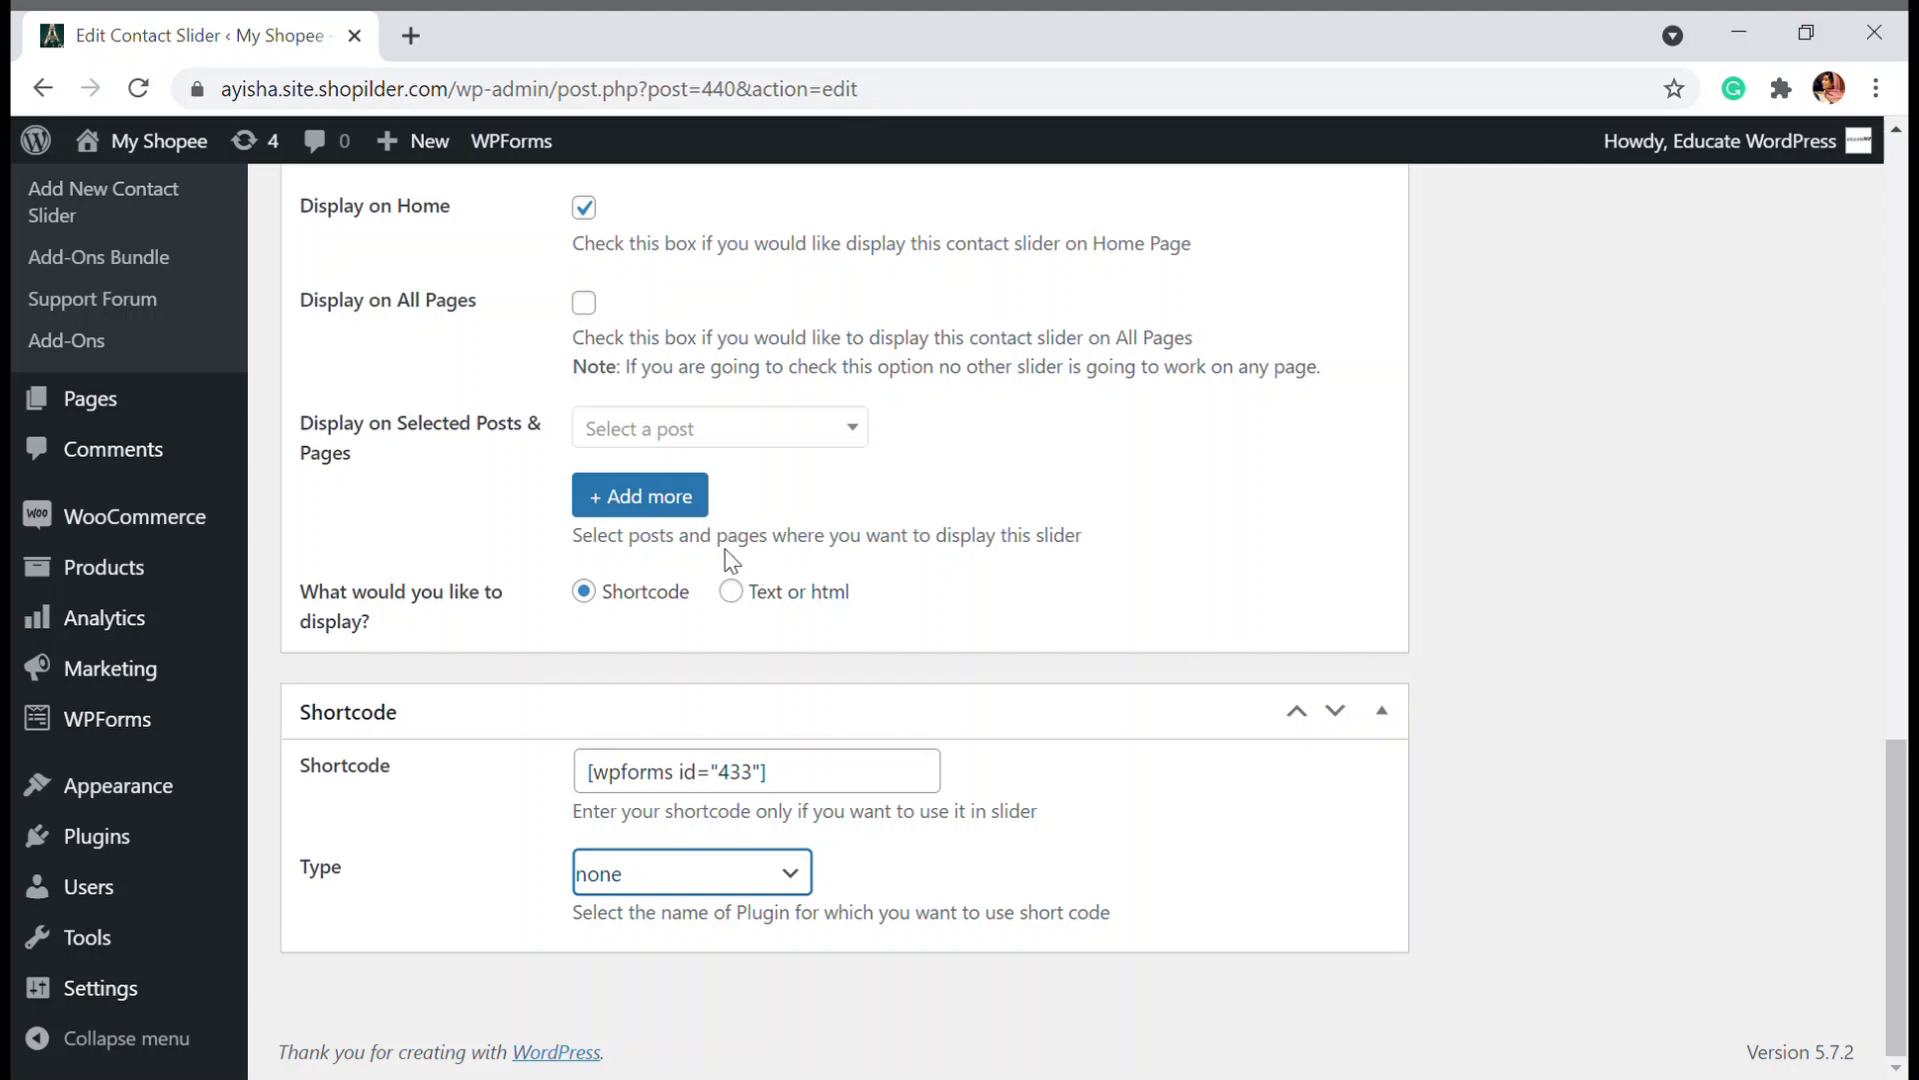
{"action": "key", "text": "Down"}
{"action": "scroll", "coordinate": [1140, 635], "scroll_direction": "up", "scroll_amount": 10}
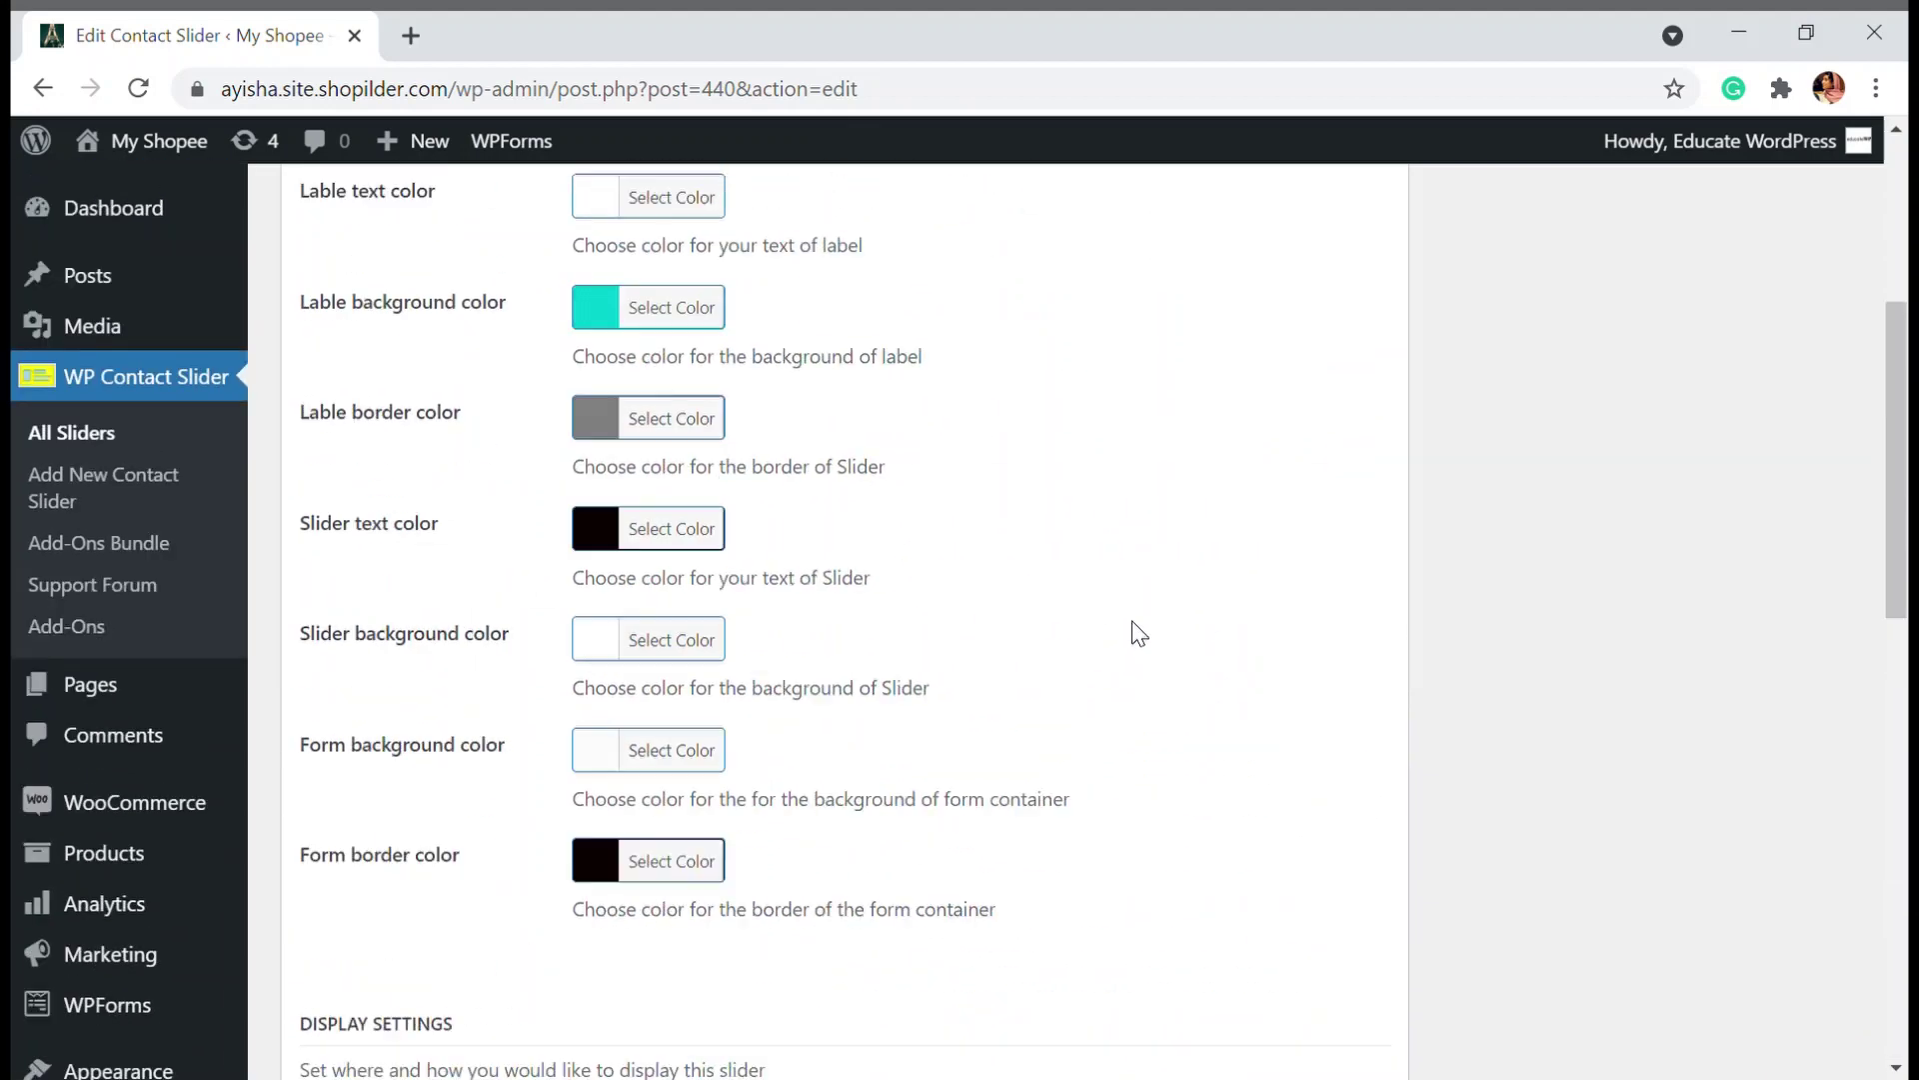
{"action": "scroll", "coordinate": [1139, 634], "scroll_direction": "up", "scroll_amount": 5}
{"action": "left_click", "coordinate": [1820, 492]}
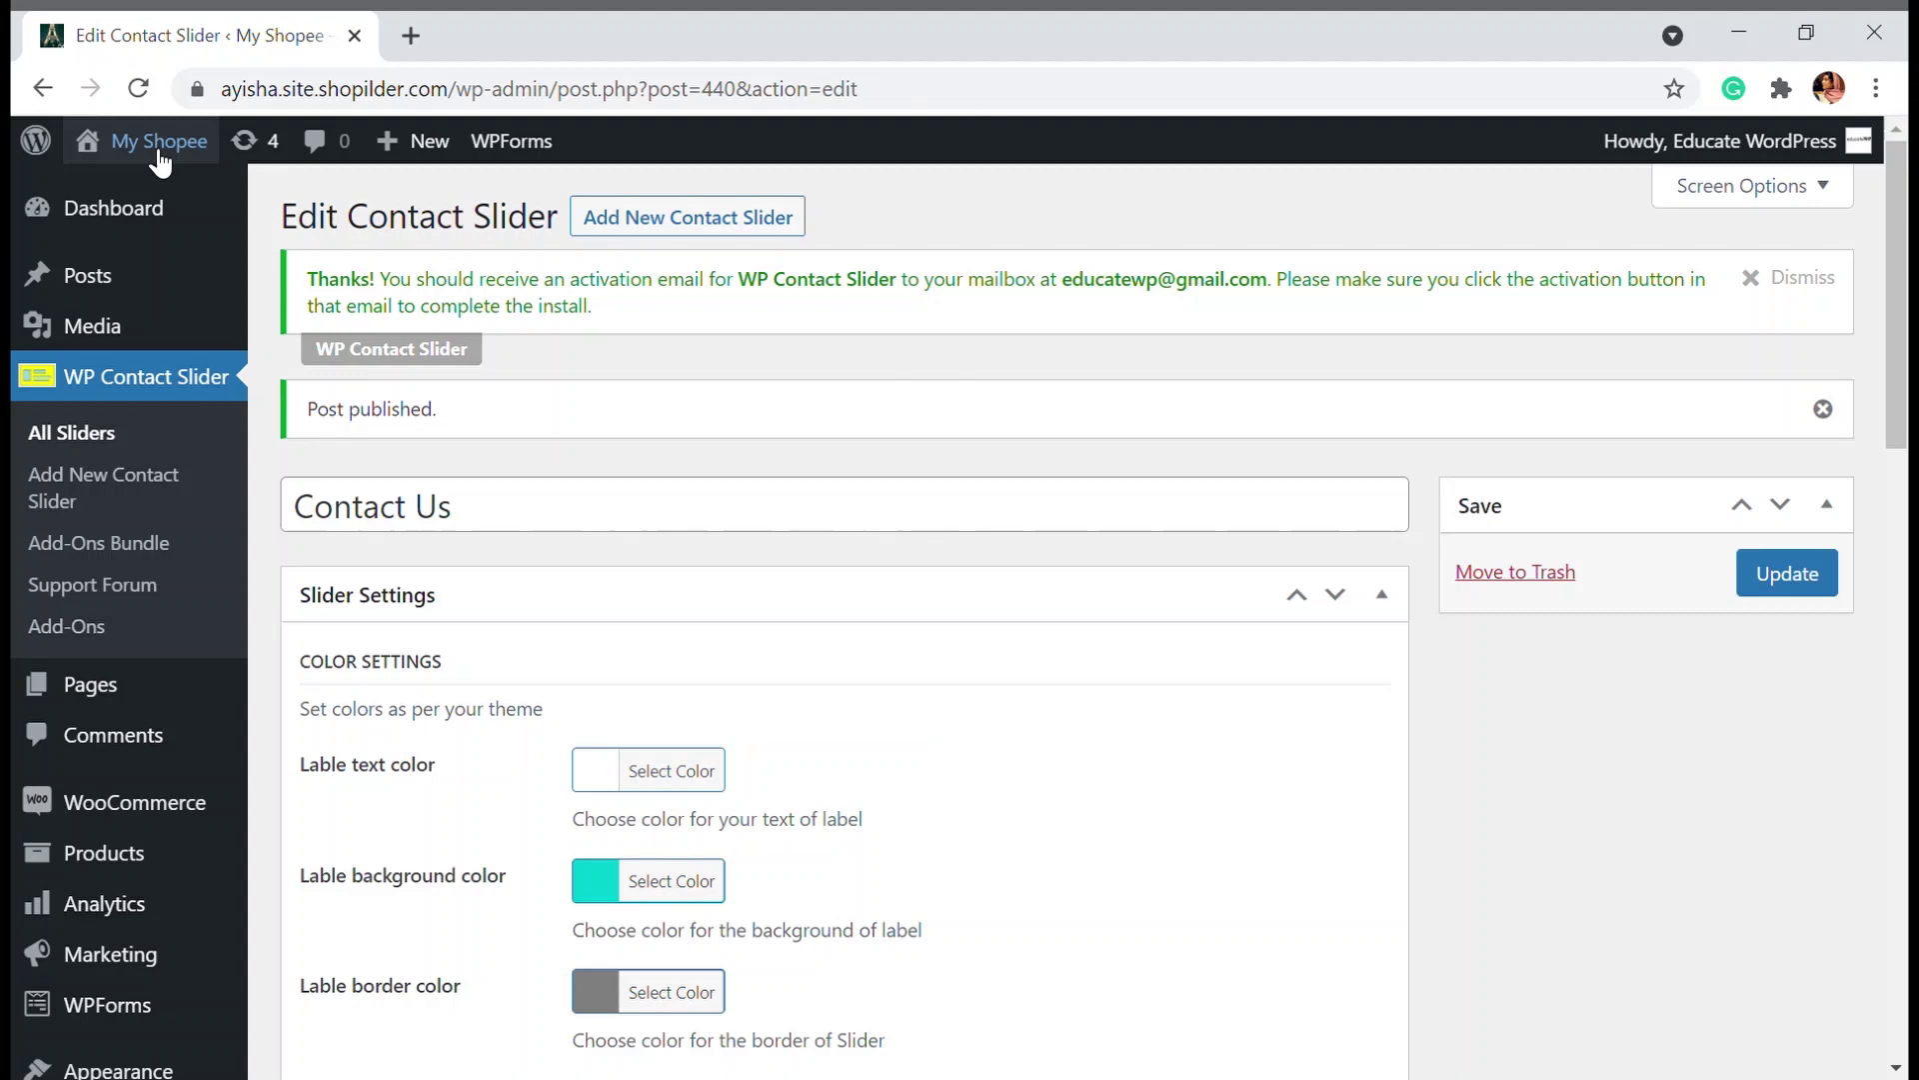
Step: Visit the storefront, open the teal Contact Us tab's form, then close it
{"action": "mouse_move", "coordinate": [158, 160]}
{"action": "left_click", "coordinate": [155, 200]}
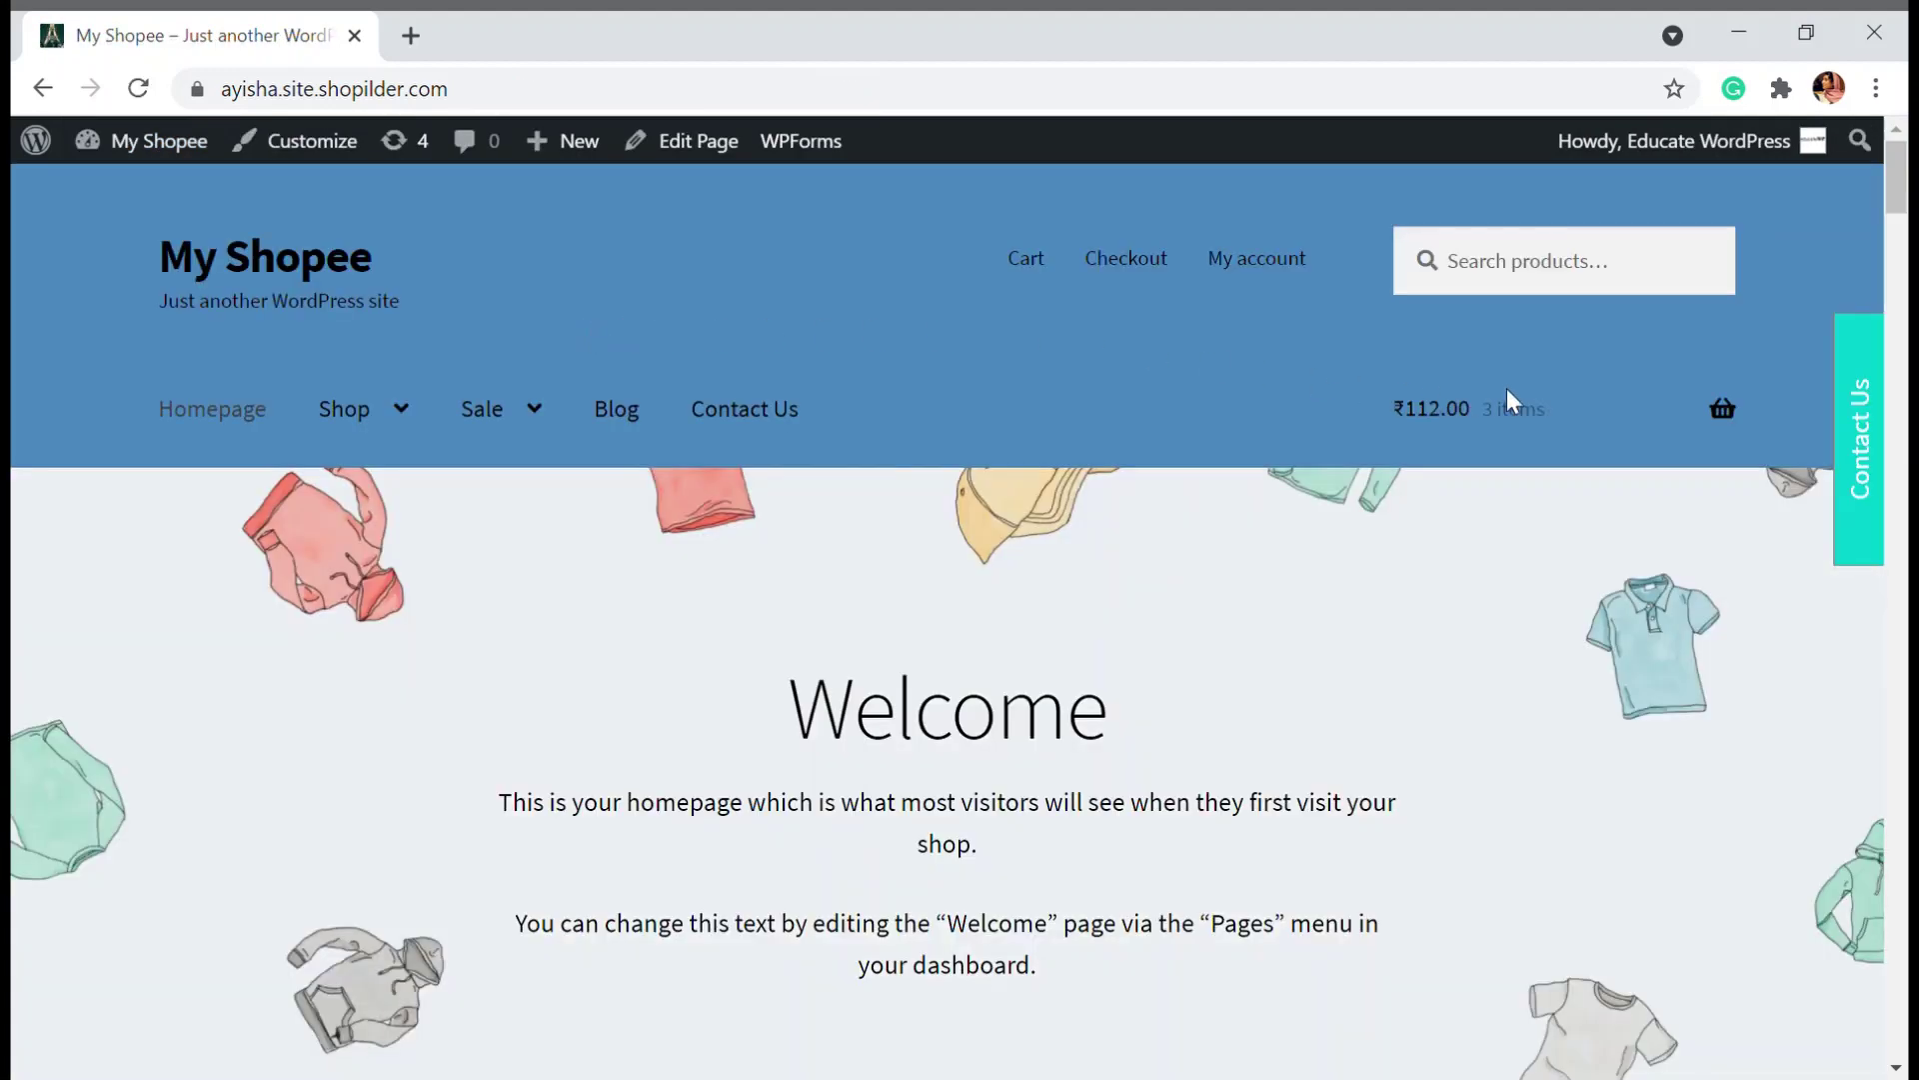
{"action": "left_click", "coordinate": [1865, 409]}
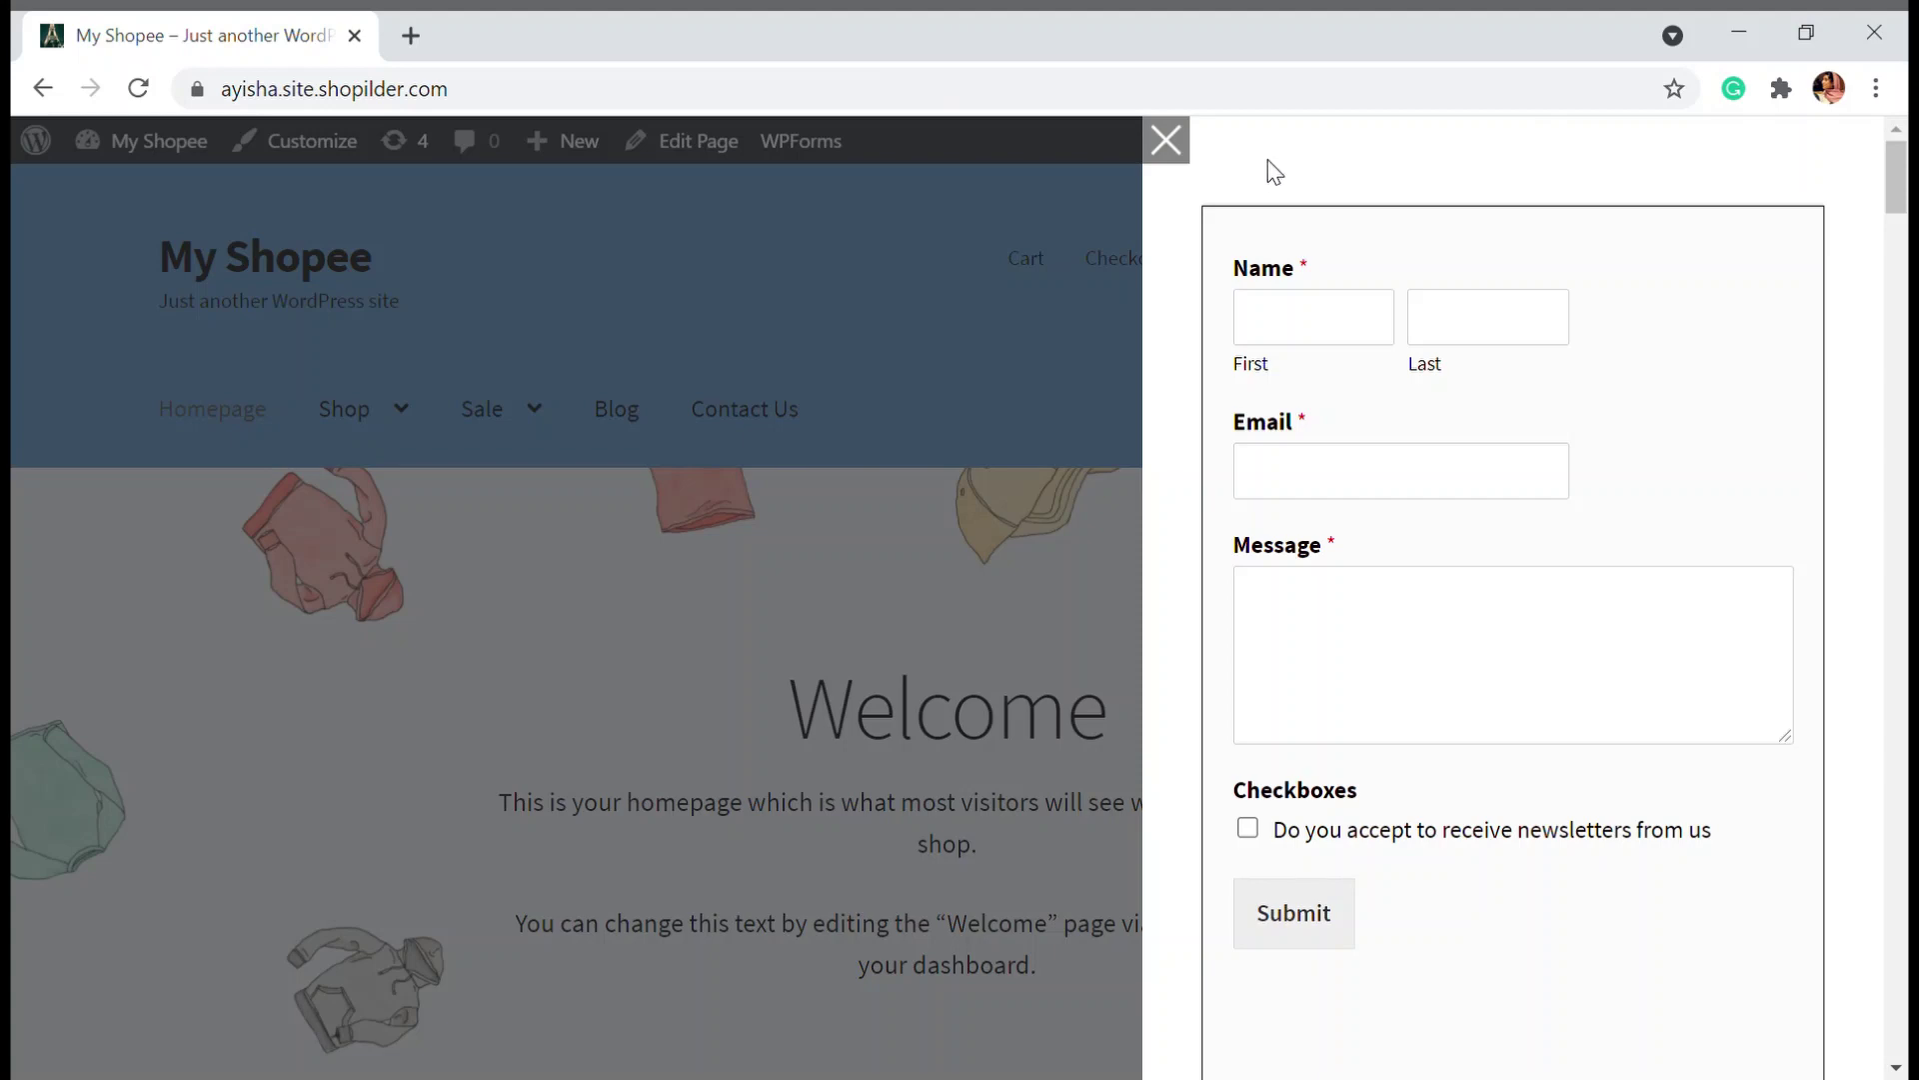
{"action": "left_click", "coordinate": [1172, 148]}
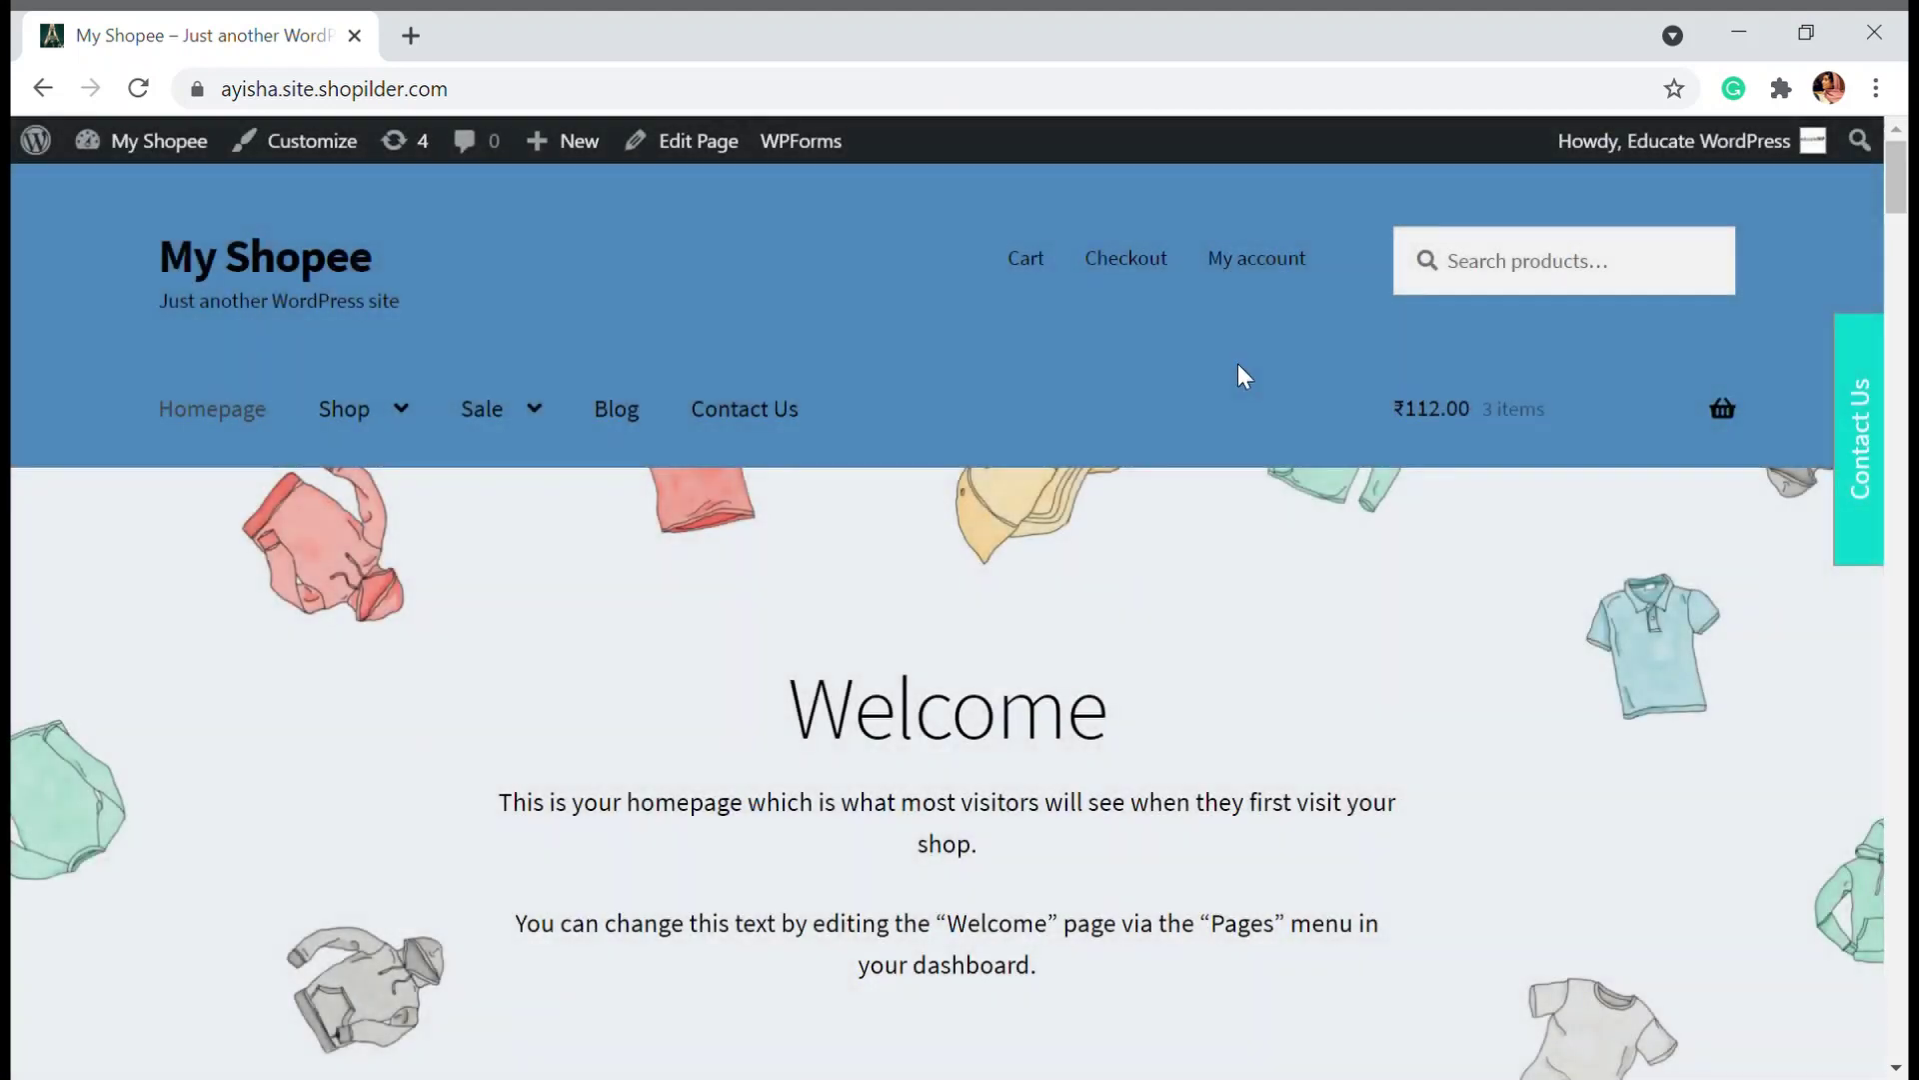